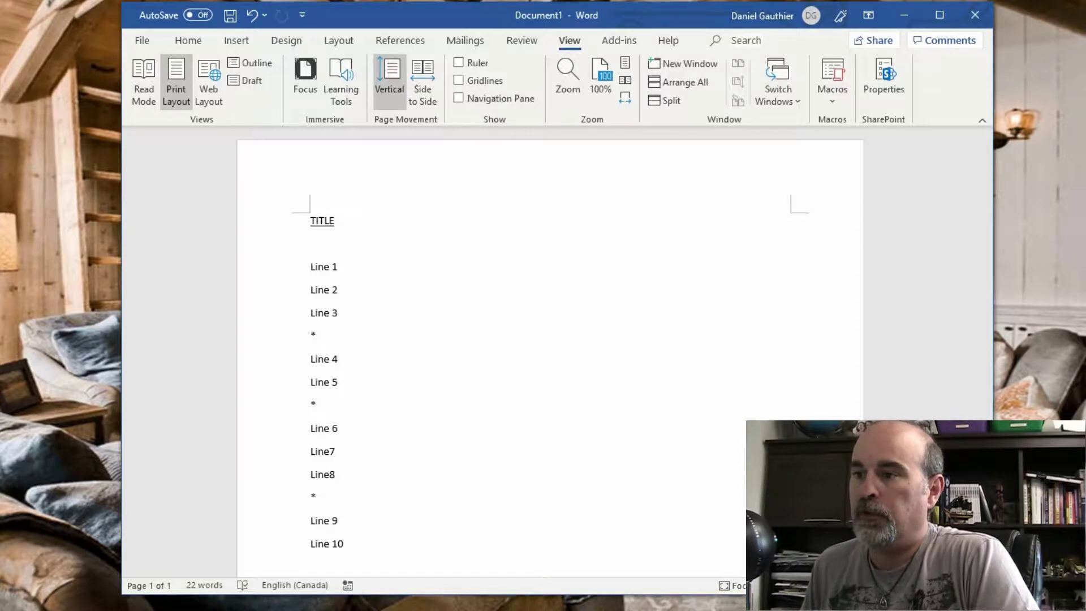
# Place the caret on the blank line under TITLE and start recording a new macro named F2Next
pyautogui.click(365, 243)
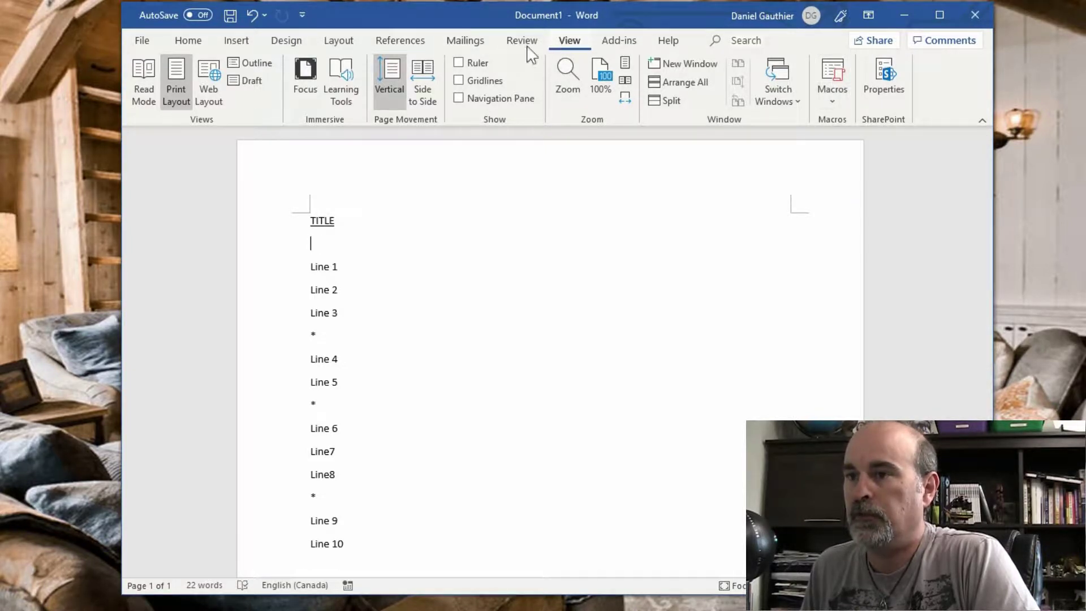
pyautogui.click(189, 40)
pyautogui.click(571, 41)
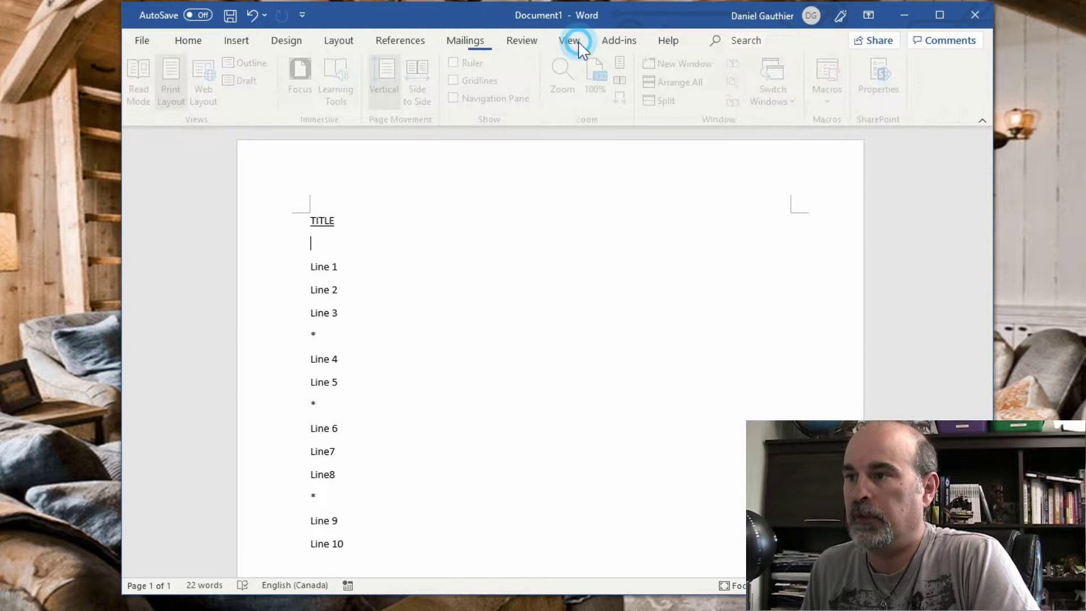
pyautogui.click(828, 104)
pyautogui.click(840, 145)
pyautogui.write('F2Next')
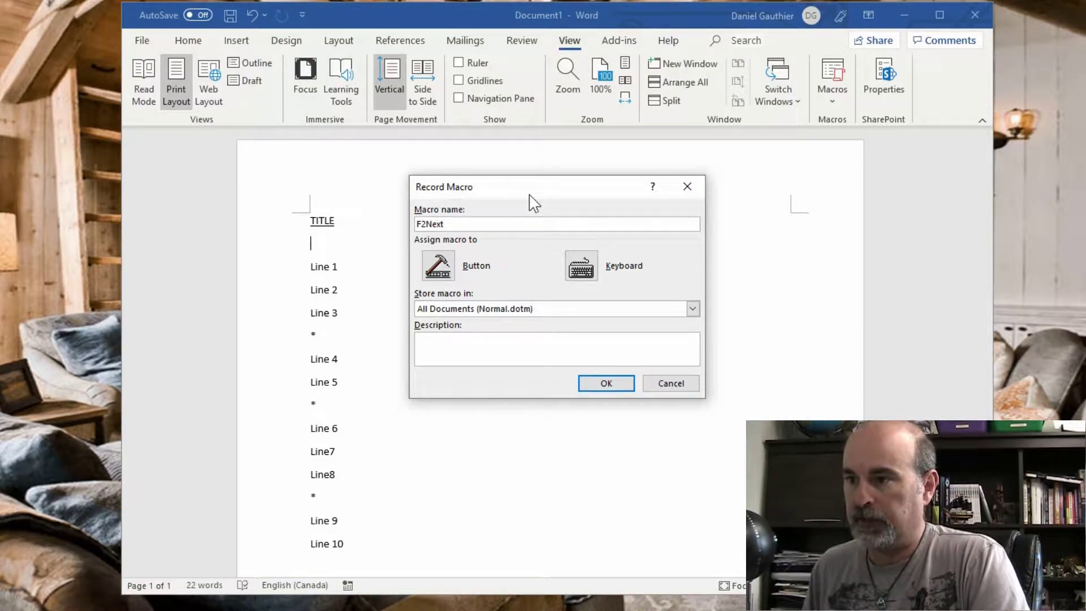
# Assign F2 as the F2Next shortcut saved in Document1 and begin recording
pyautogui.click(582, 265)
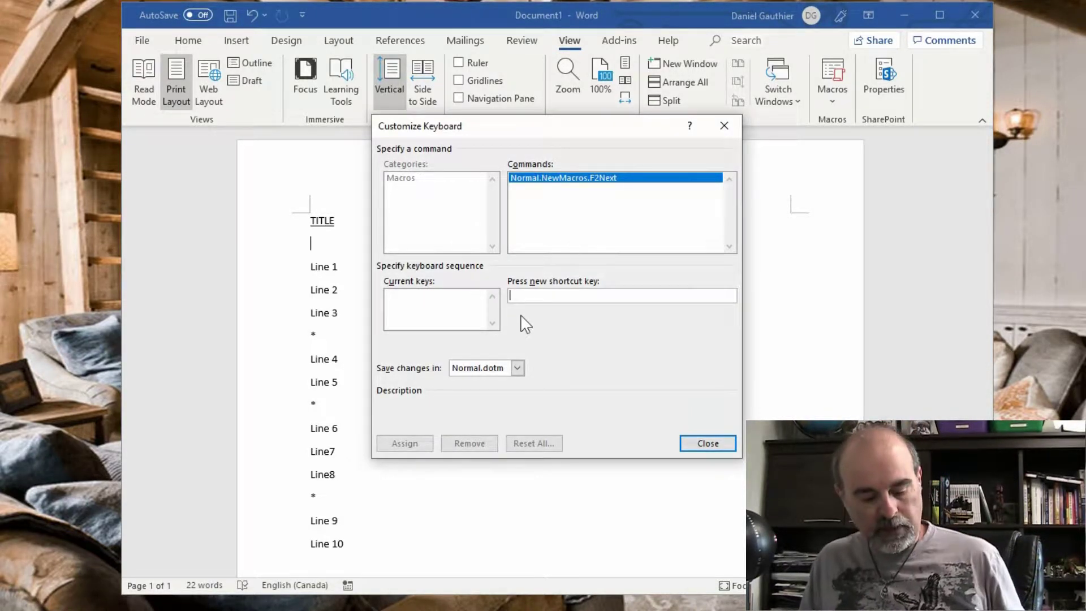
pyautogui.press('F2')
pyautogui.write('F2')
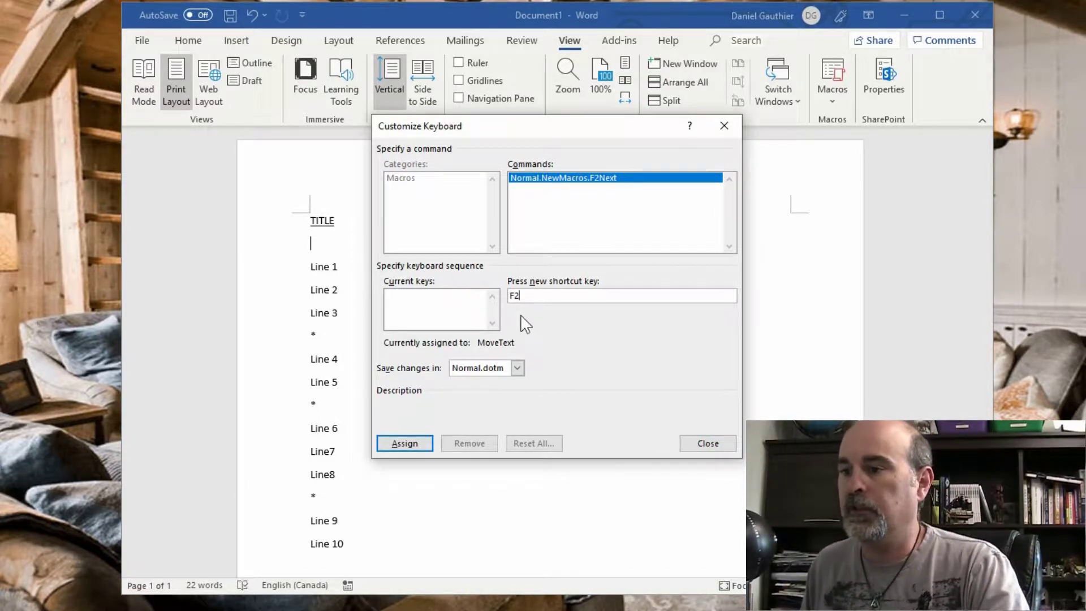
pyautogui.click(518, 369)
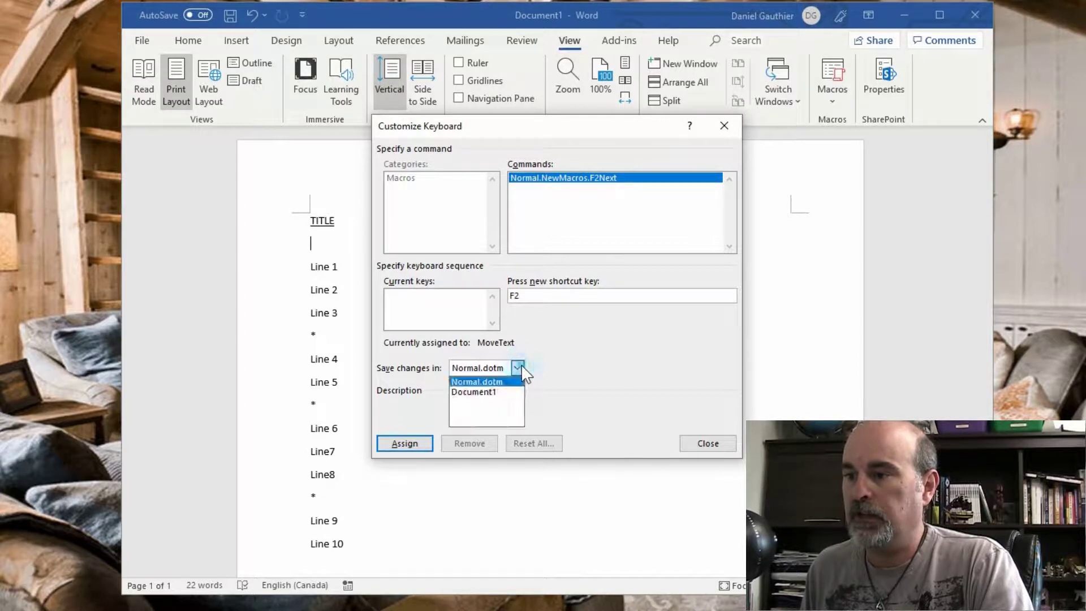
pyautogui.click(489, 393)
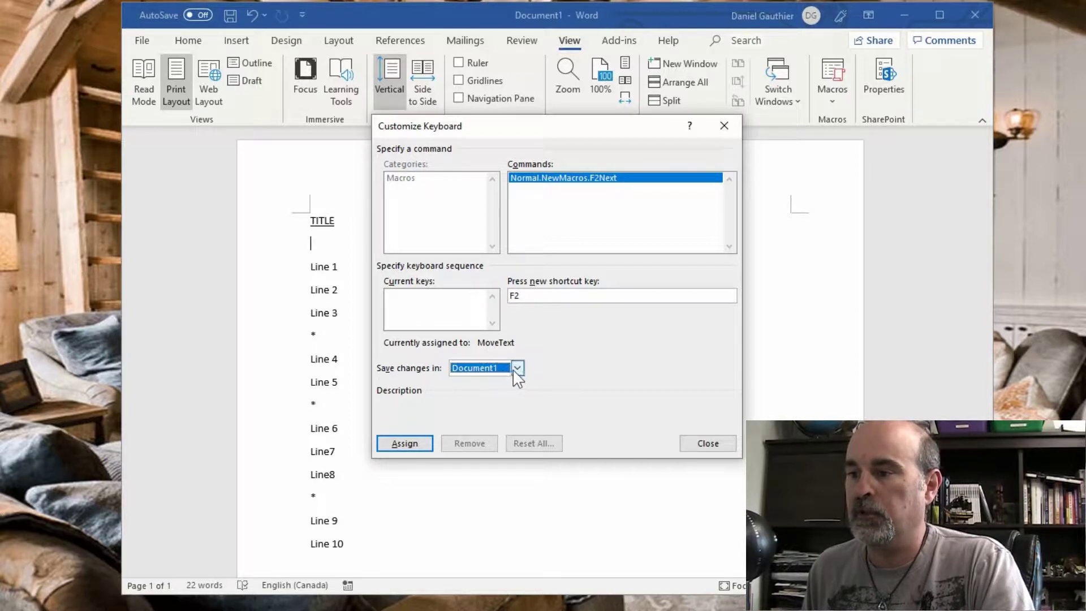
pyautogui.click(421, 445)
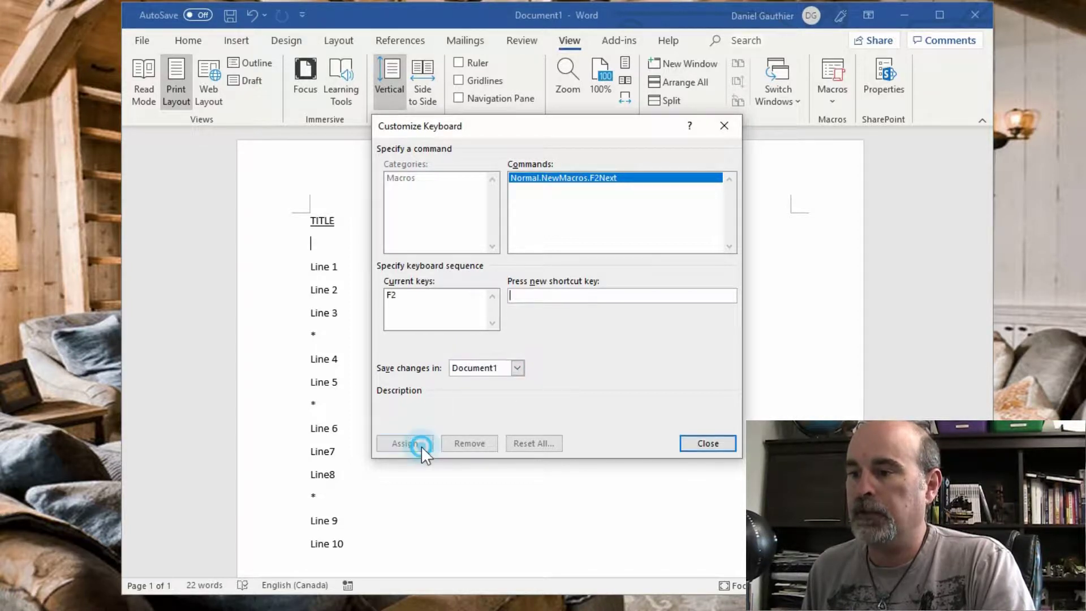
pyautogui.click(714, 443)
pyautogui.click(371, 248)
pyautogui.write('THIS IS A TEST FOR PAM')
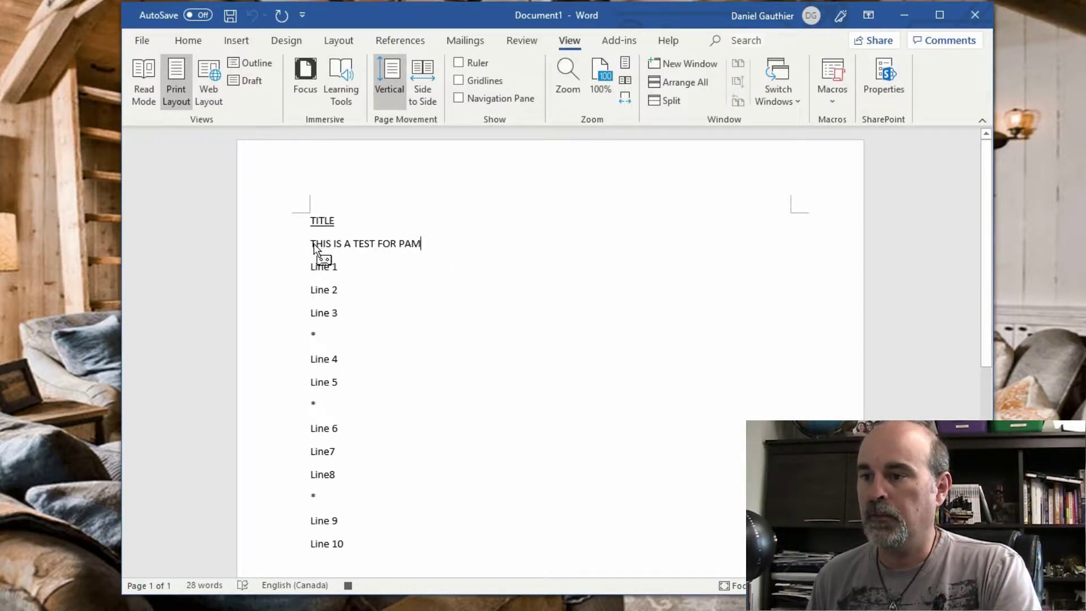
# Make PAM in THIS IS A TEST FOR PAM bold, italic and underlined, caret left after it
pyautogui.moveTo(313, 243); pyautogui.dragTo(417, 244)
pyautogui.hotkey('ctrl', 'c')
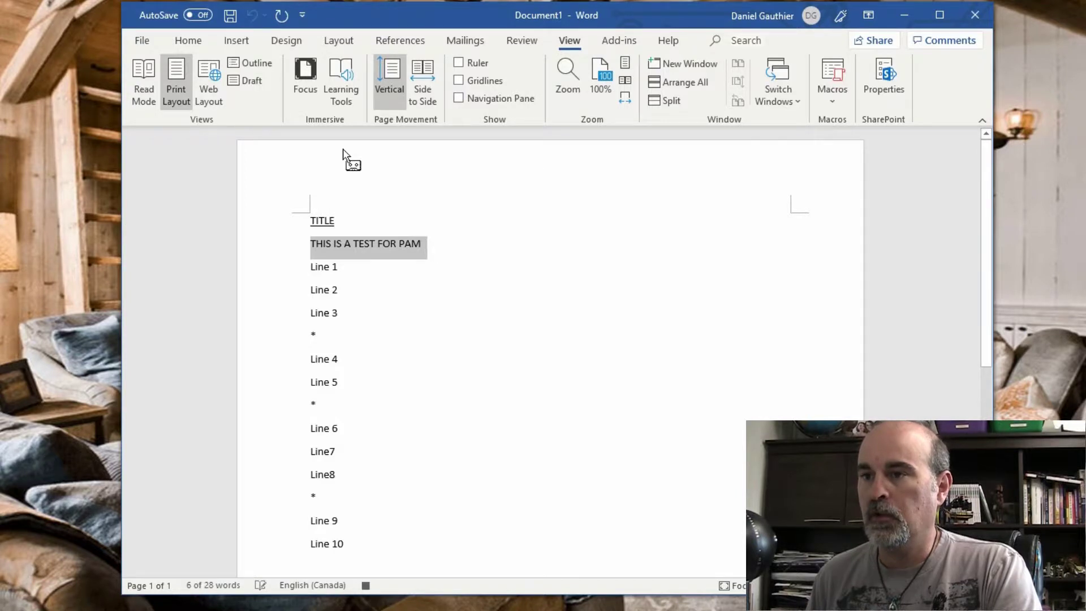
pyautogui.click(415, 244)
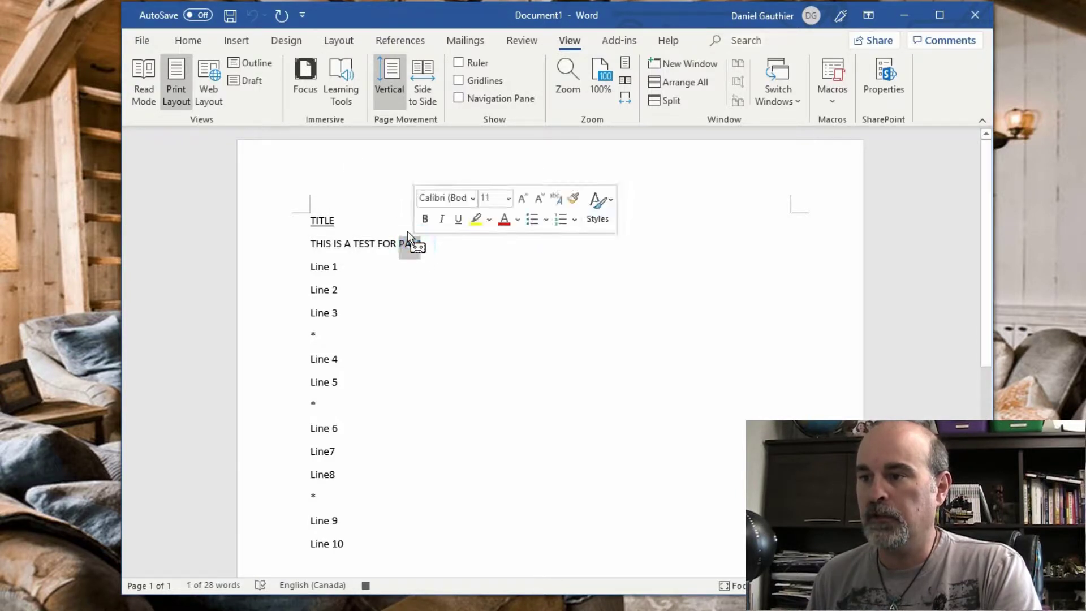
pyautogui.moveTo(409, 236); pyautogui.dragTo(421, 230)
pyautogui.click(424, 220)
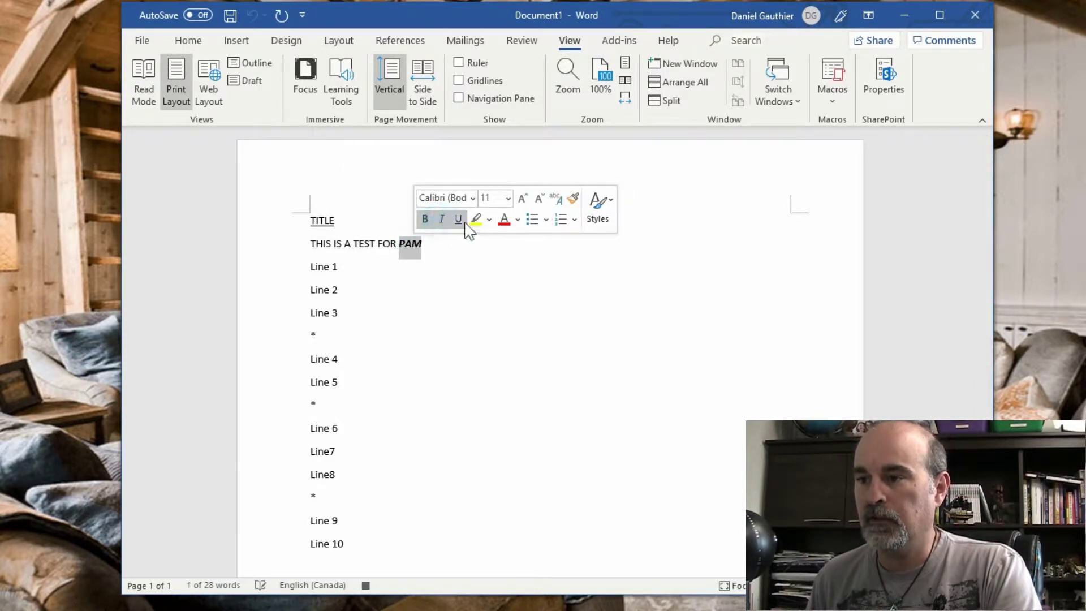
pyautogui.click(458, 219)
pyautogui.click(444, 242)
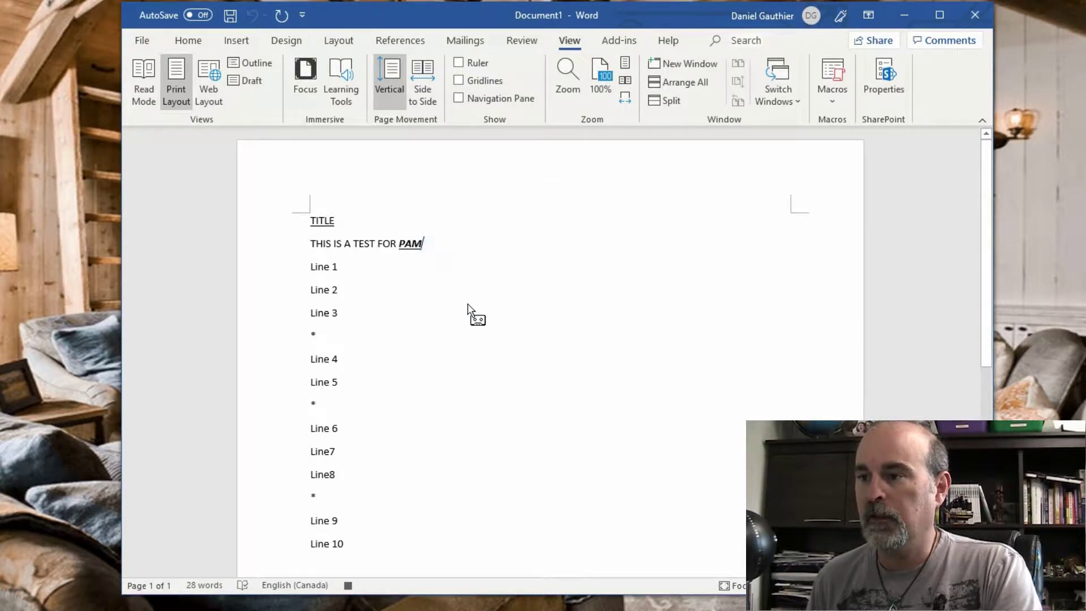
# Stop recording the F2Next macro
pyautogui.click(840, 90)
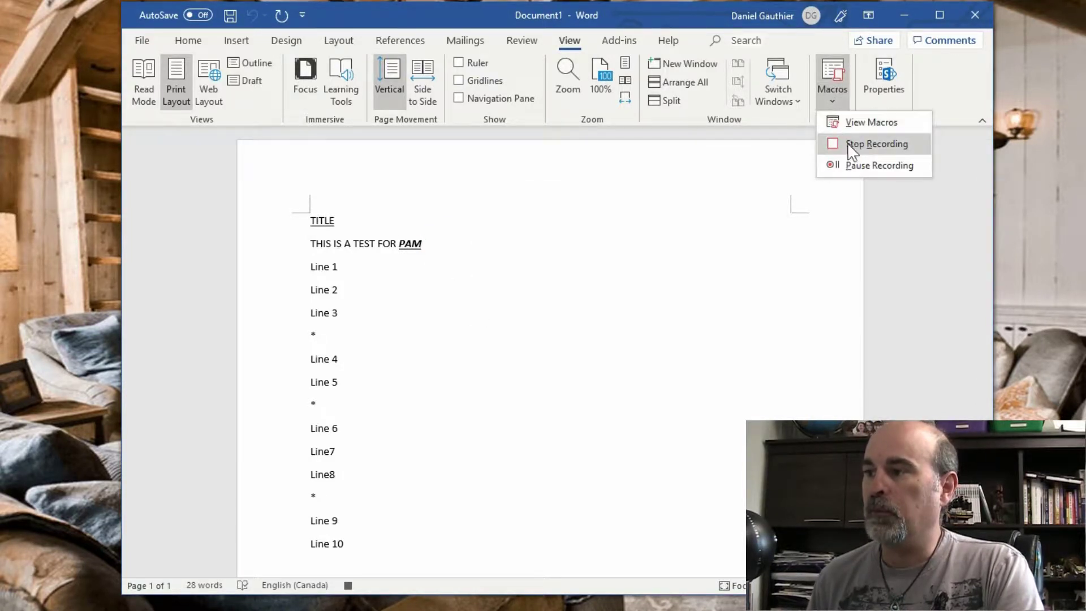
pyautogui.click(877, 144)
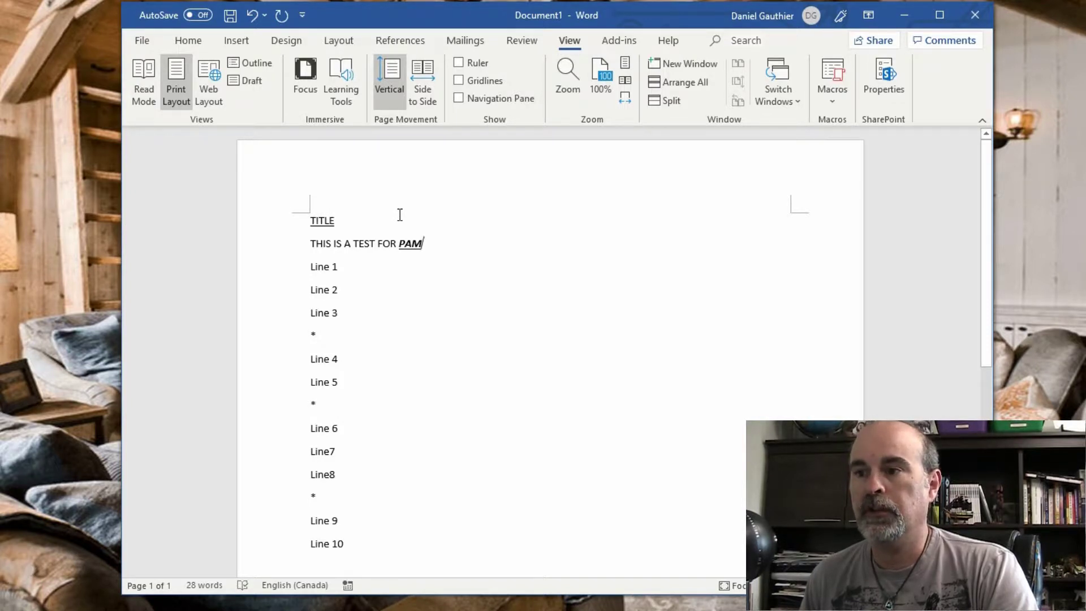
# Run F2Next on a new blank line, then delete the formatted copy it produced
pyautogui.press('Return')
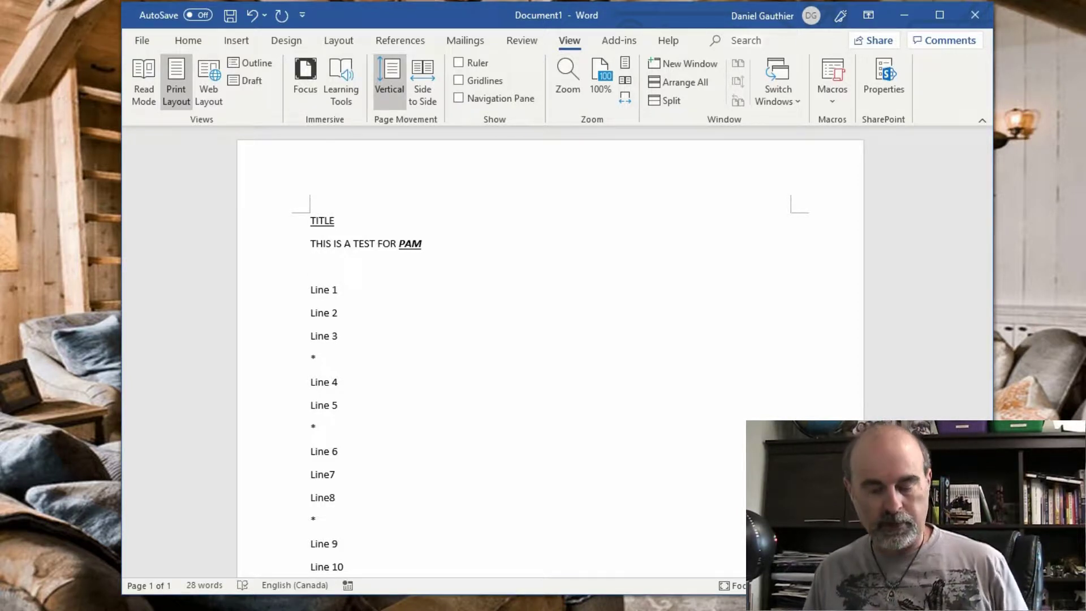
pyautogui.hotkey('ctrl', 'v')
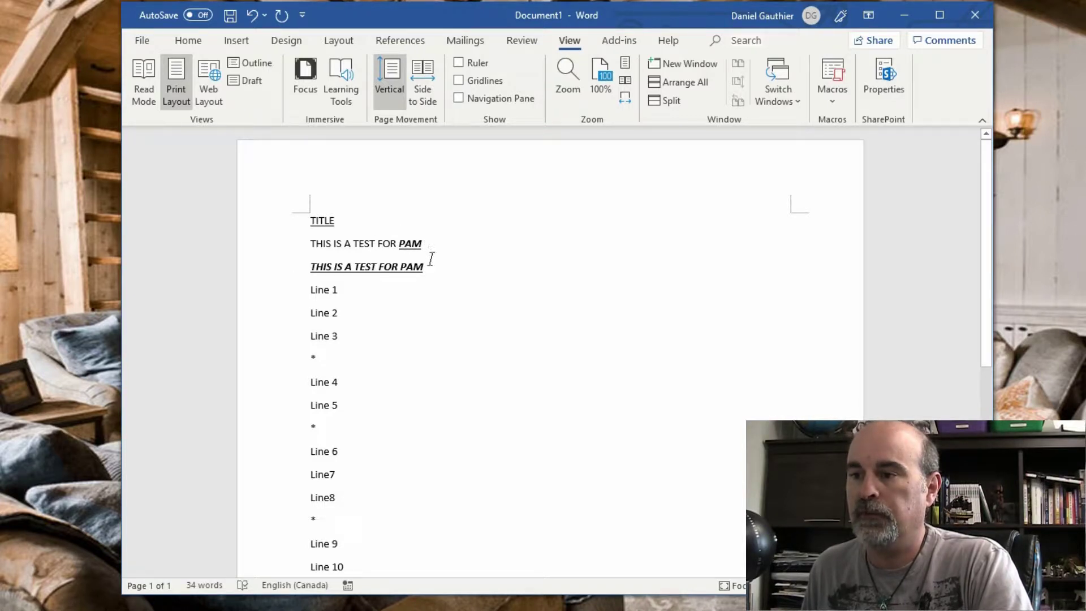
pyautogui.moveTo(432, 264); pyautogui.dragTo(312, 271)
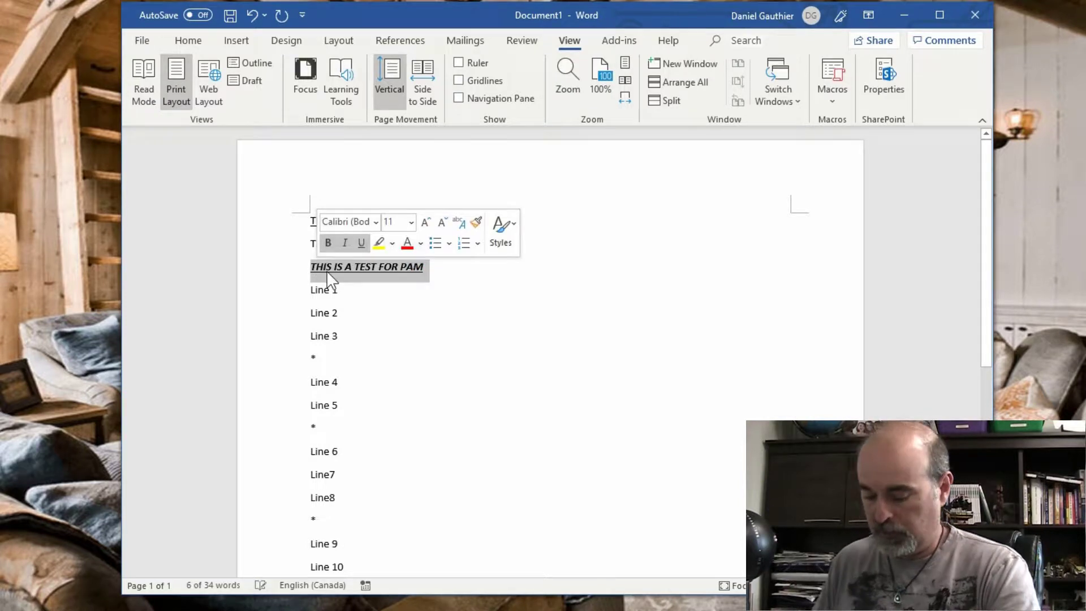
pyautogui.press('Delete')
# Restore the empty line above Line 1 and run F2Next again from the Home tab
pyautogui.press('Return')
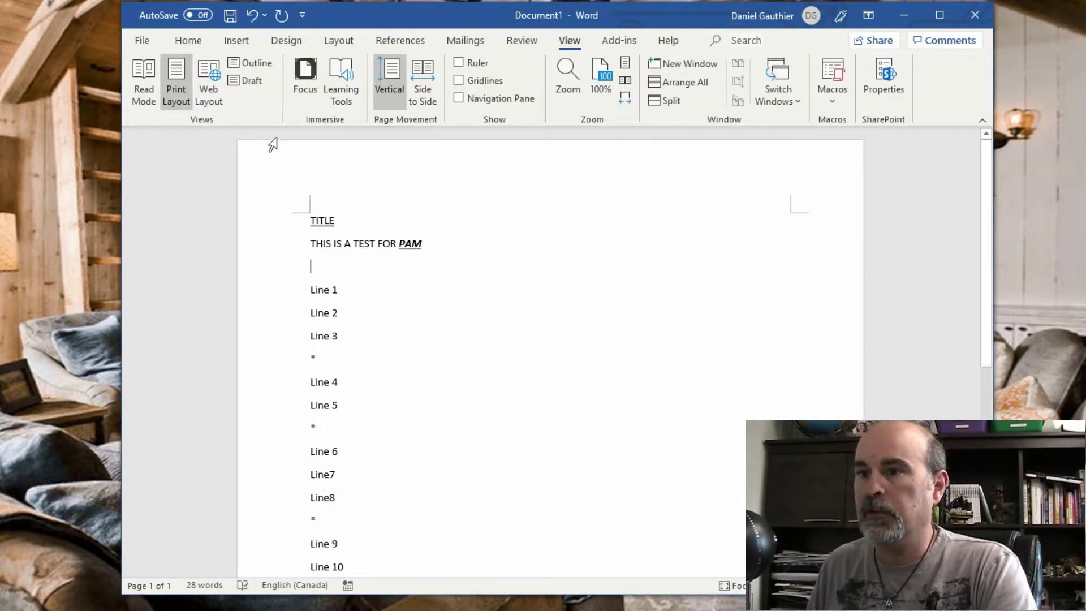
pyautogui.click(188, 41)
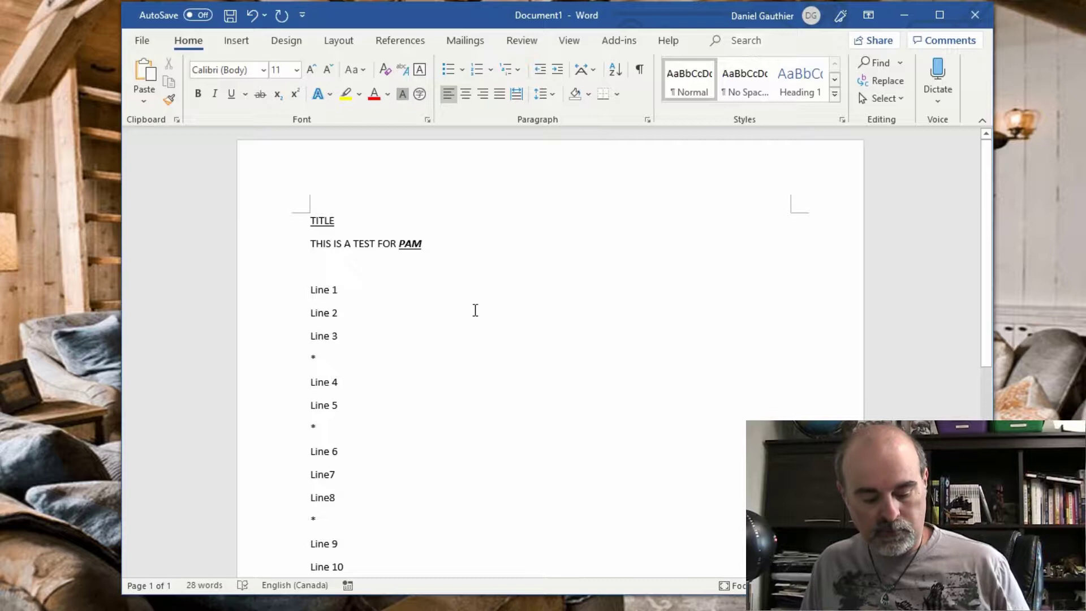
pyautogui.hotkey('ctrl', 'v')
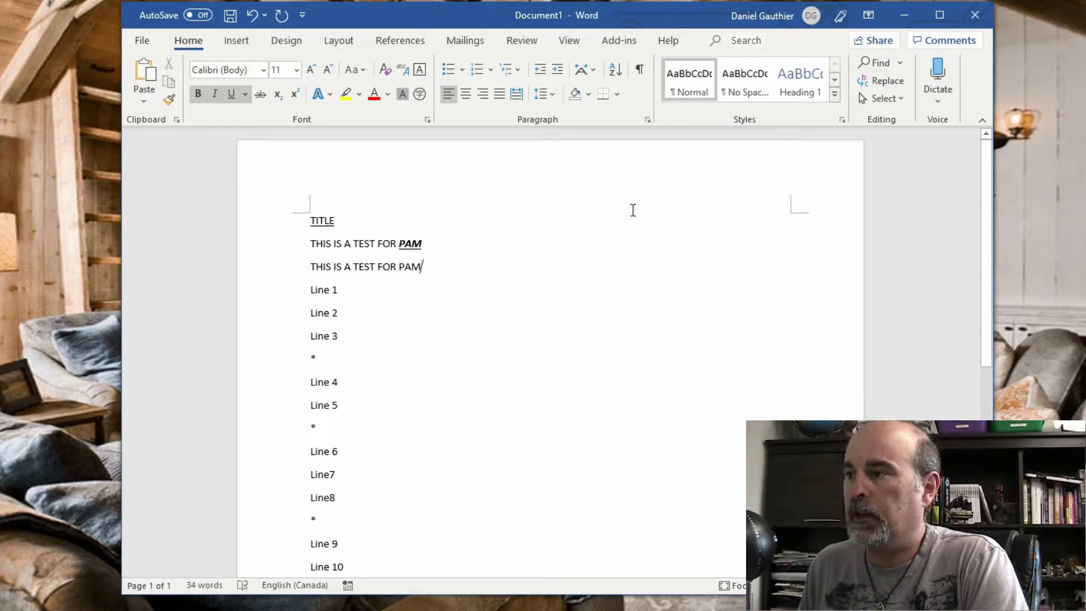
# List macros from all active templates and documents and open F2Next's code in the VBA editor
pyautogui.click(569, 40)
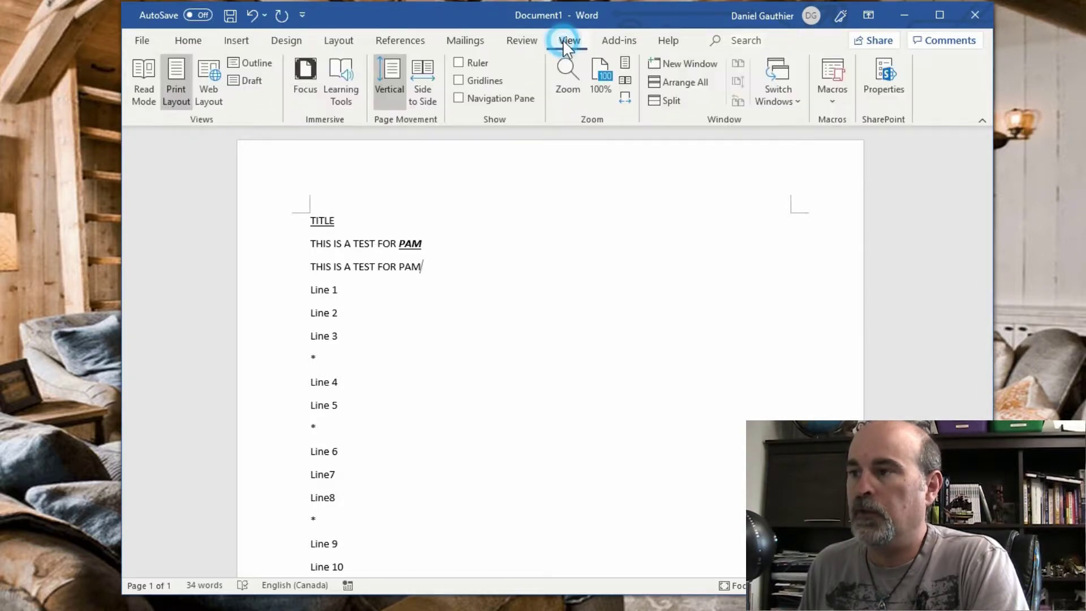
pyautogui.click(831, 98)
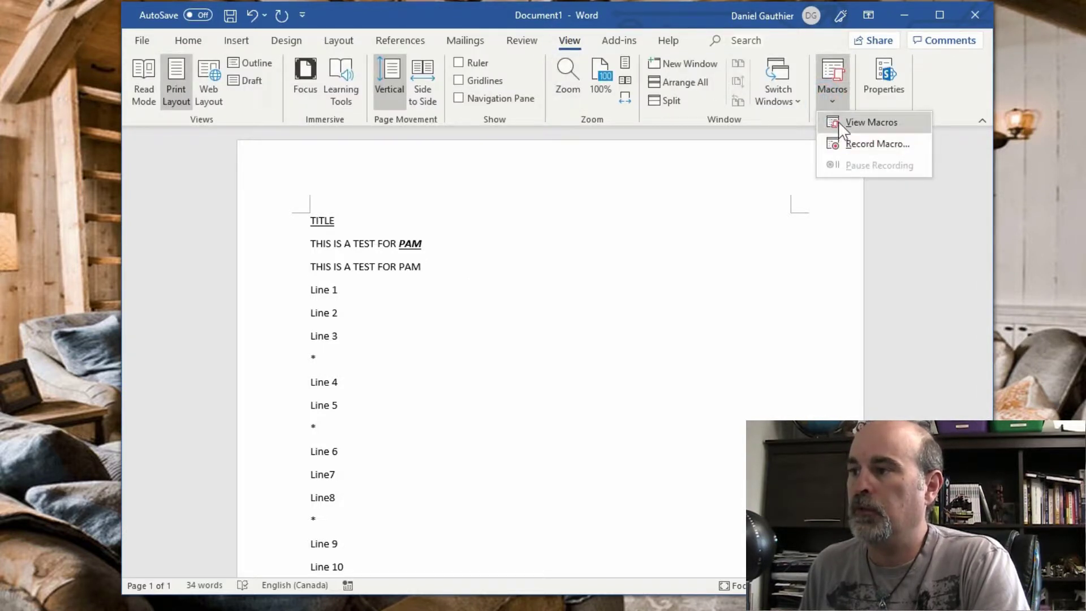
pyautogui.click(843, 125)
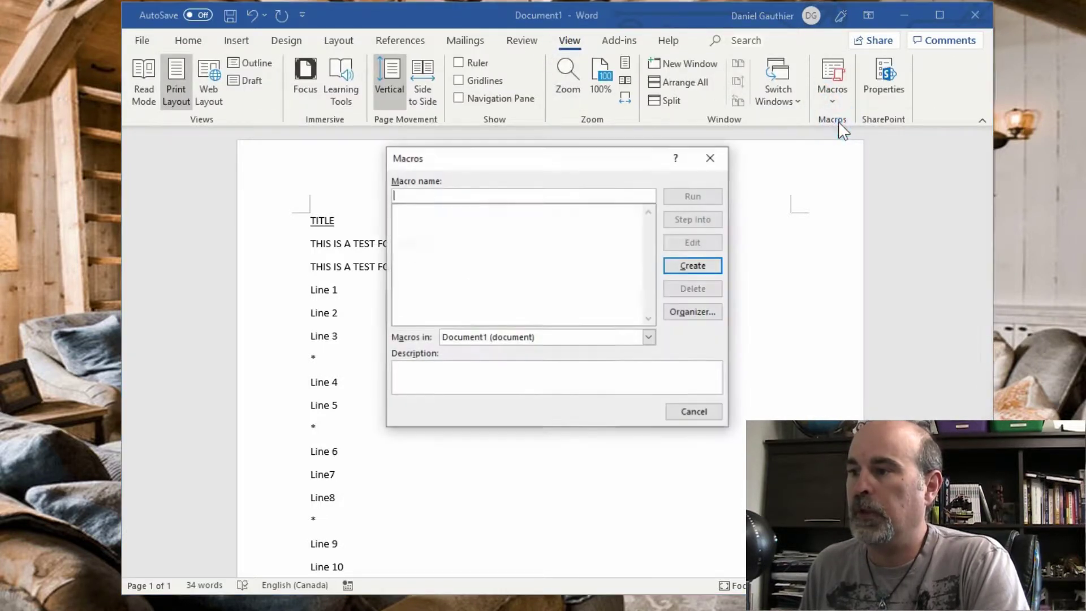
pyautogui.click(552, 340)
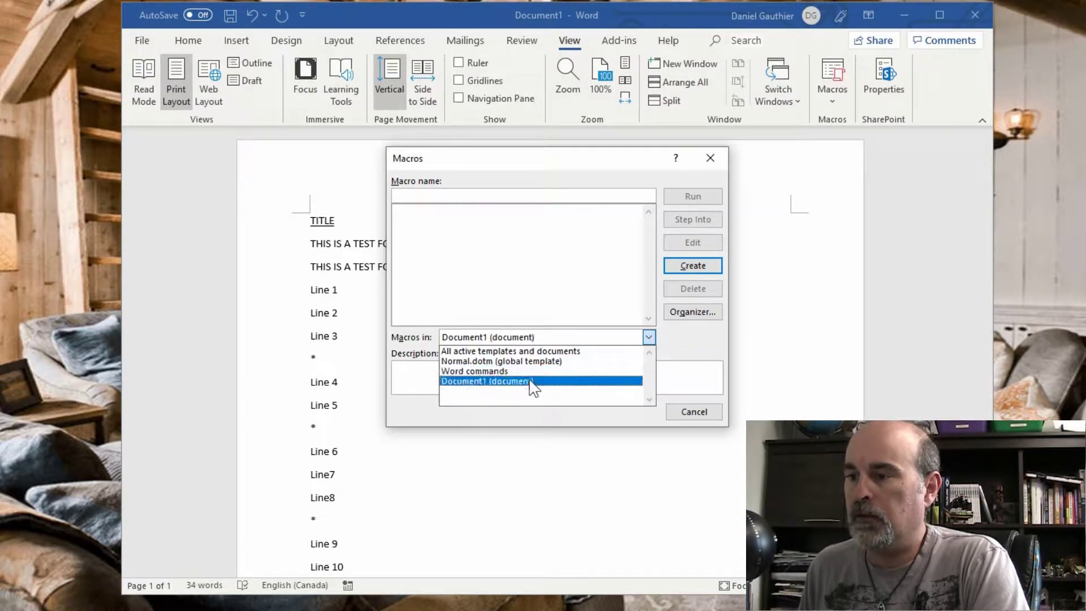
pyautogui.click(533, 381)
pyautogui.click(543, 337)
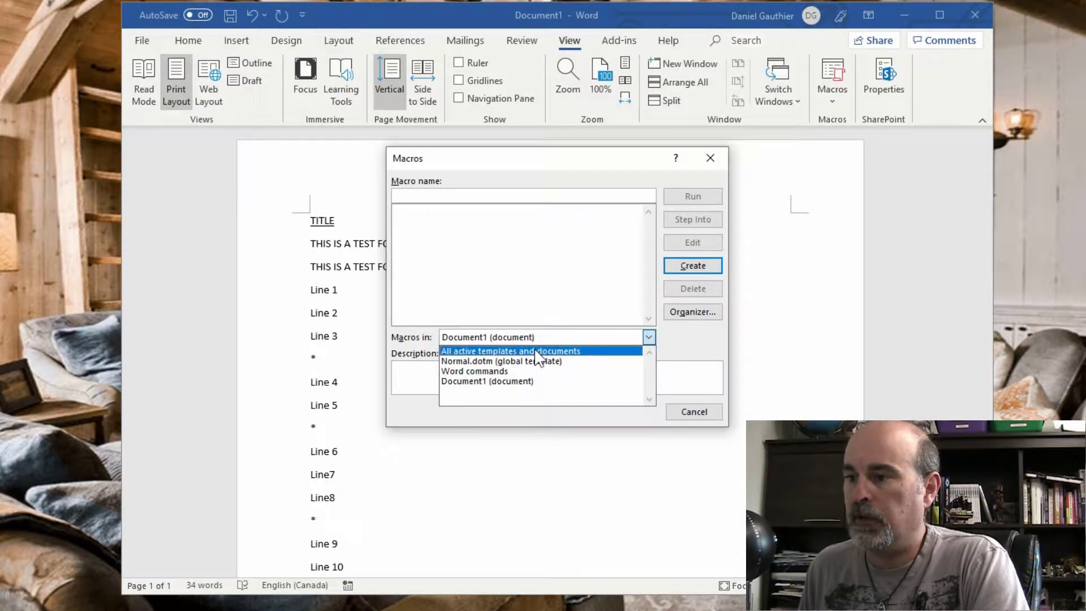
pyautogui.click(535, 348)
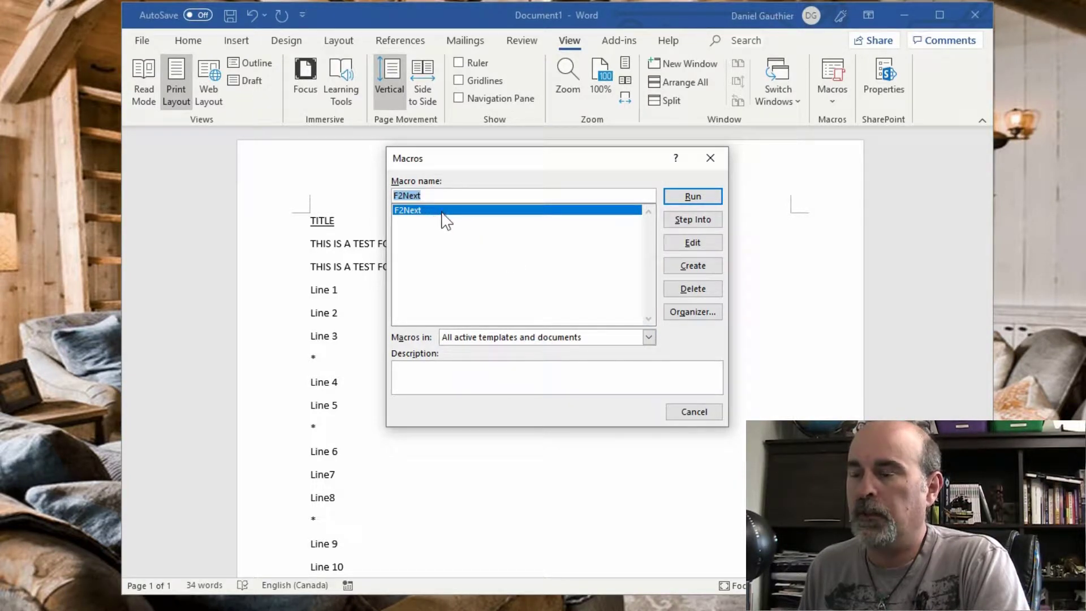
pyautogui.click(684, 245)
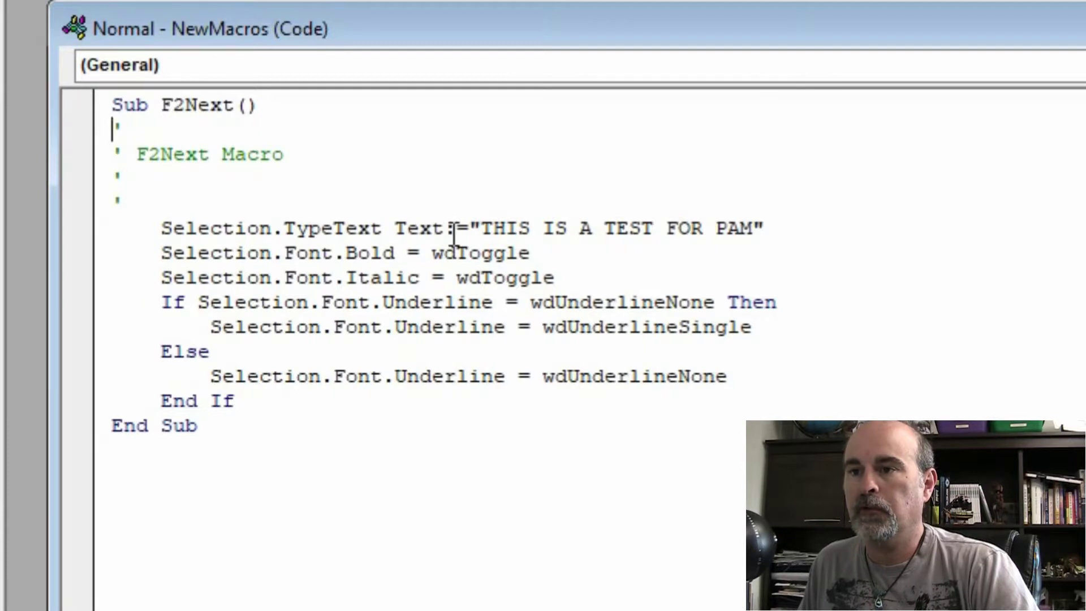
# Highlight the TypeText string and the bold, italic and underline statements to explain them
pyautogui.moveTo(480, 228); pyautogui.dragTo(758, 227)
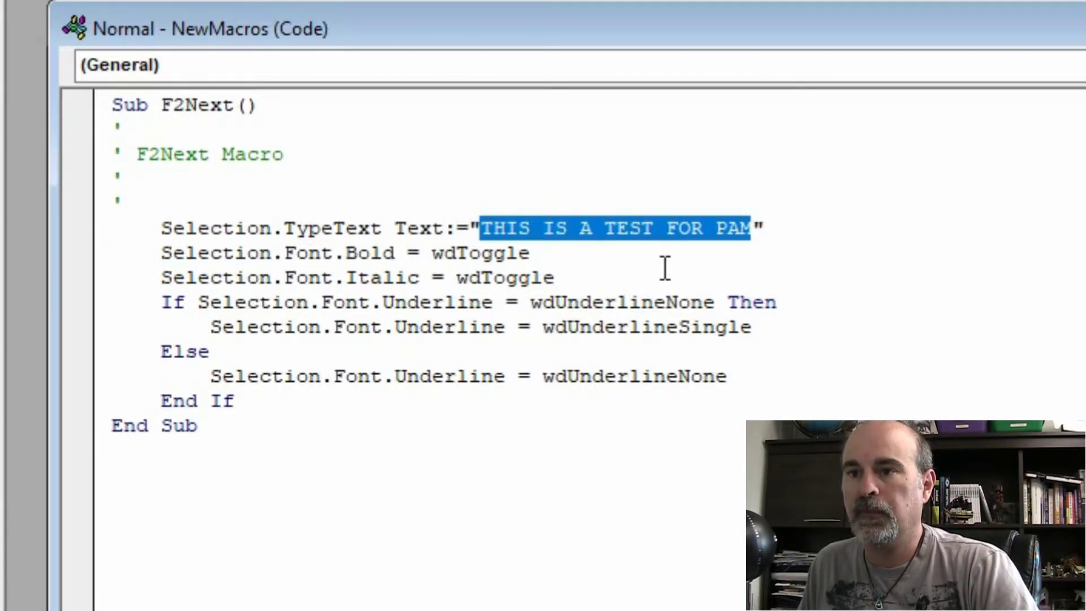
pyautogui.moveTo(335, 253); pyautogui.dragTo(406, 253)
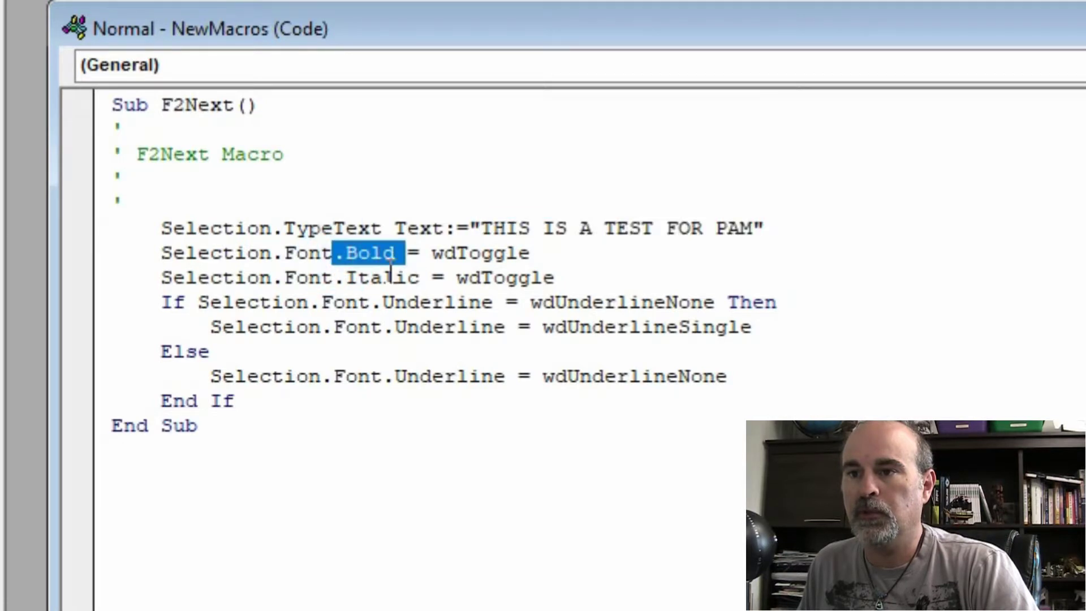
pyautogui.moveTo(346, 277); pyautogui.dragTo(443, 281)
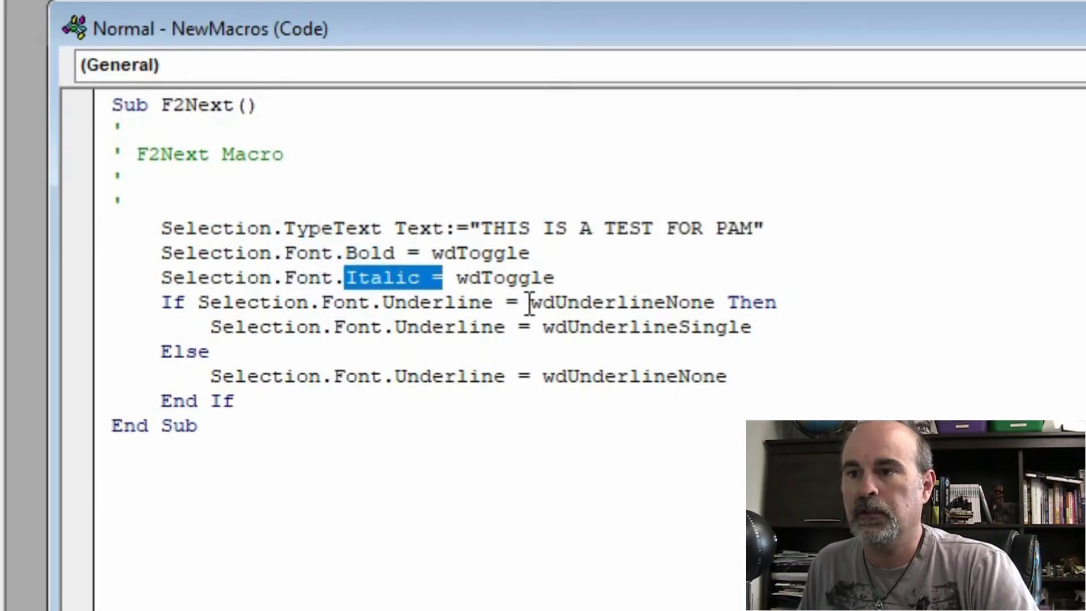
pyautogui.moveTo(530, 303); pyautogui.dragTo(717, 327)
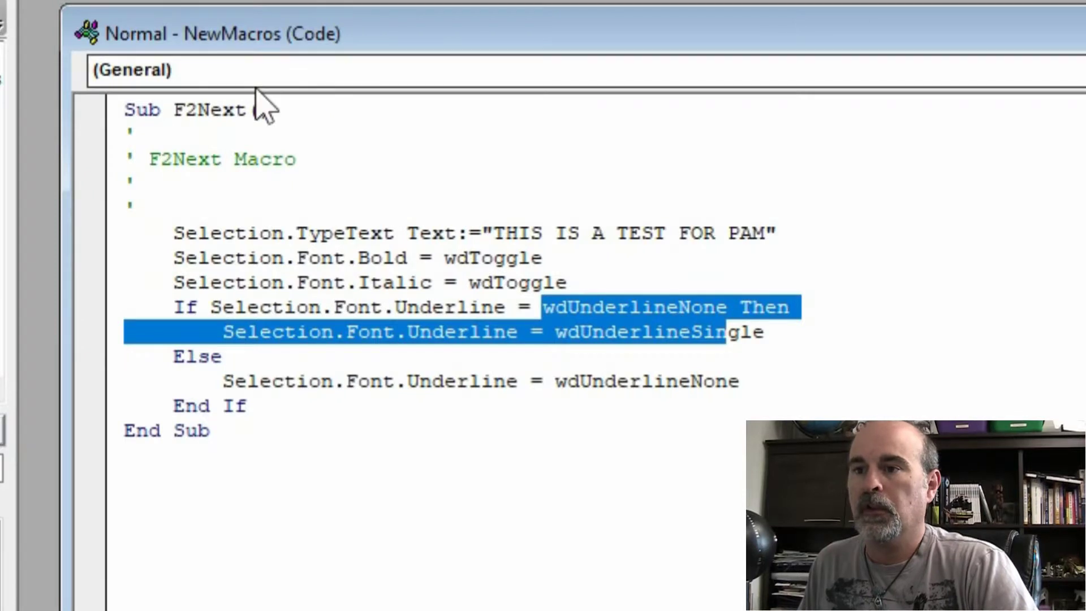
# Insert a blank line at the start of the macro body above the TypeText statement
pyautogui.click(304, 157)
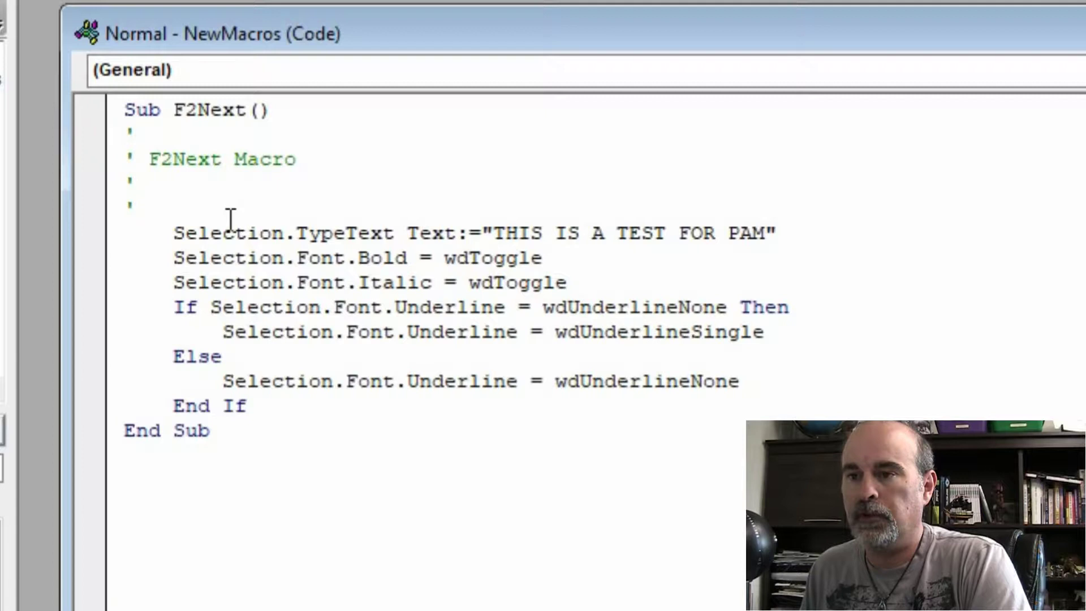
pyautogui.press('Return')
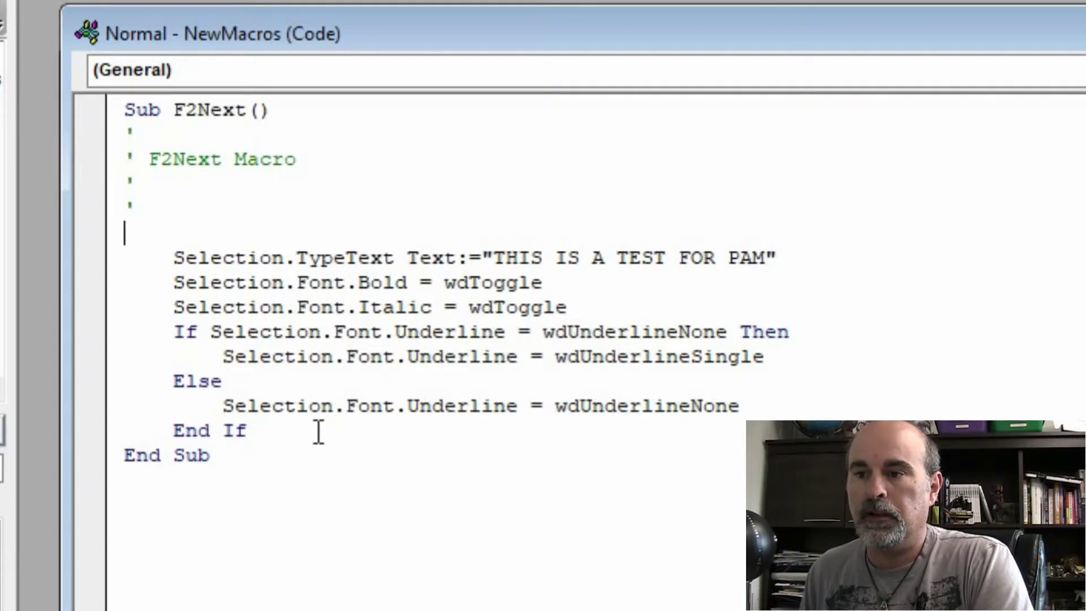
# Add Selection.Find.Execute findtext:="*" on the blank line so F2Next first finds the next asterisk
pyautogui.click(259, 431)
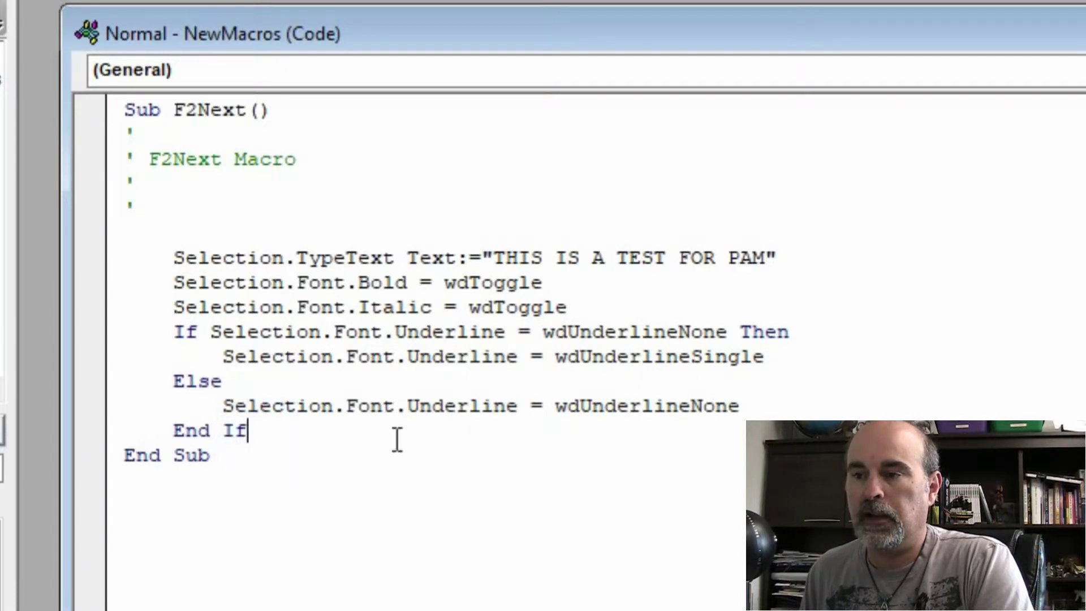
pyautogui.click(219, 227)
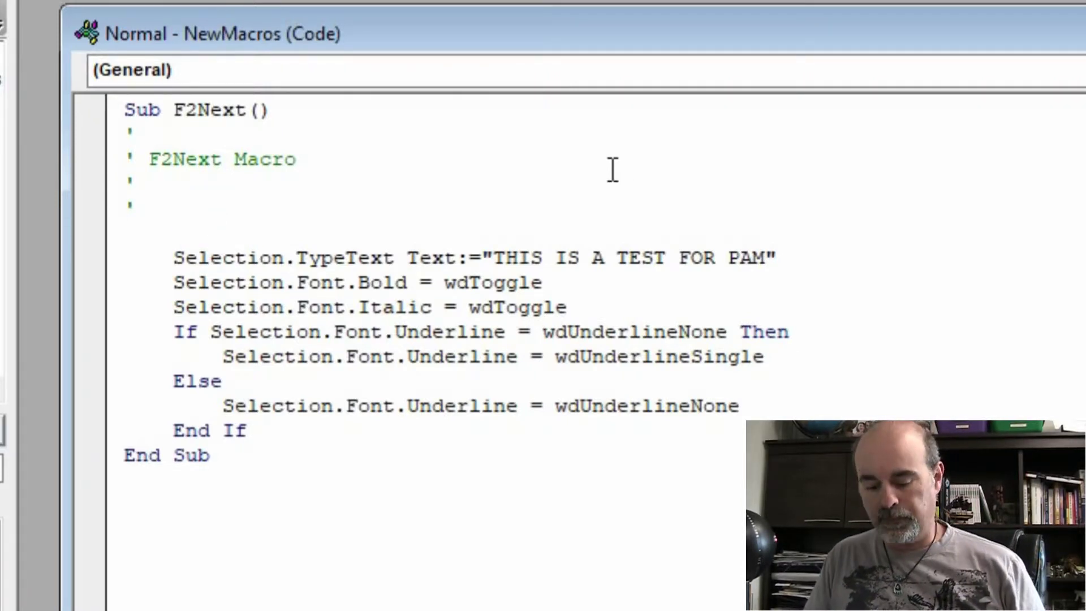
pyautogui.write('s')
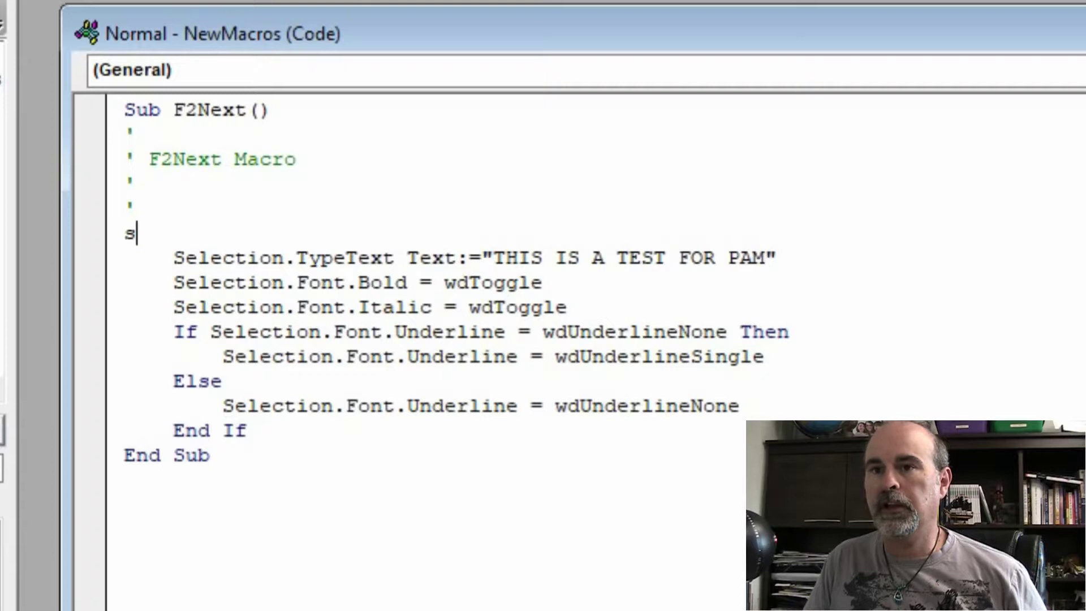
pyautogui.write('election.')
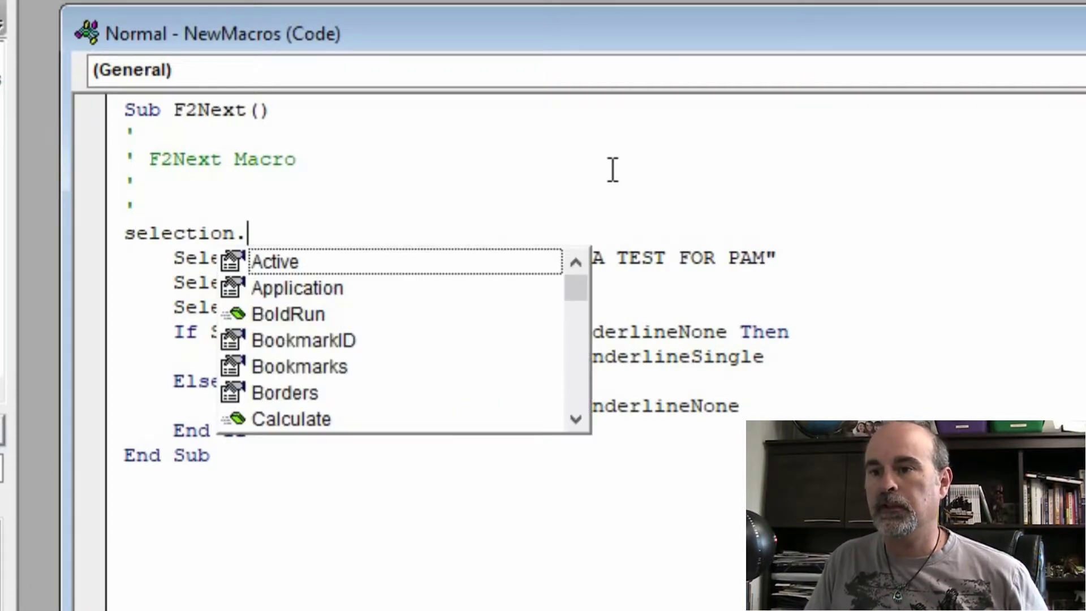
pyautogui.write('find')
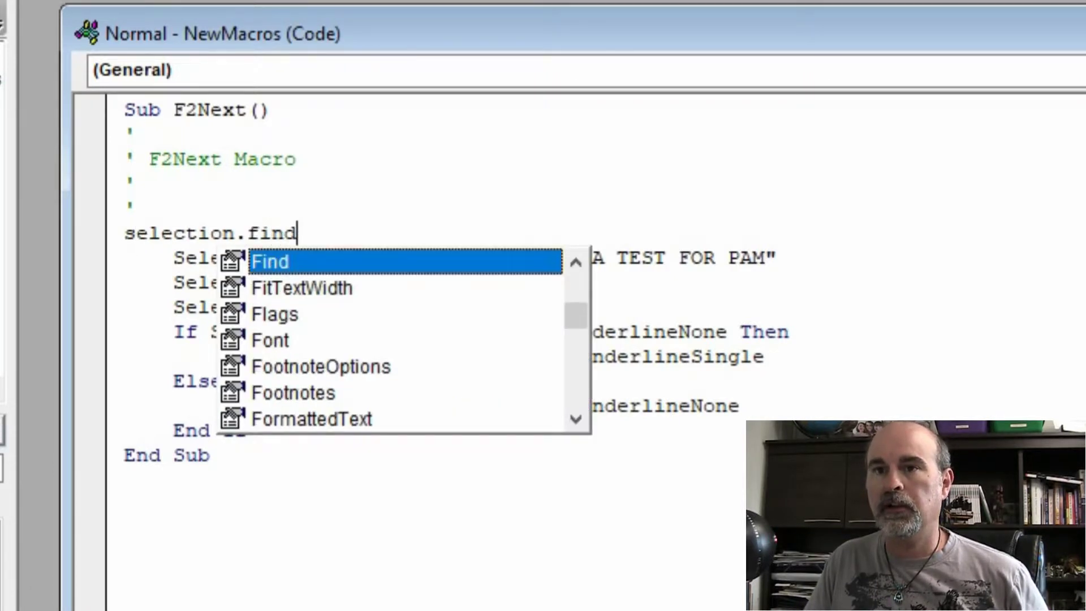
pyautogui.write('.e')
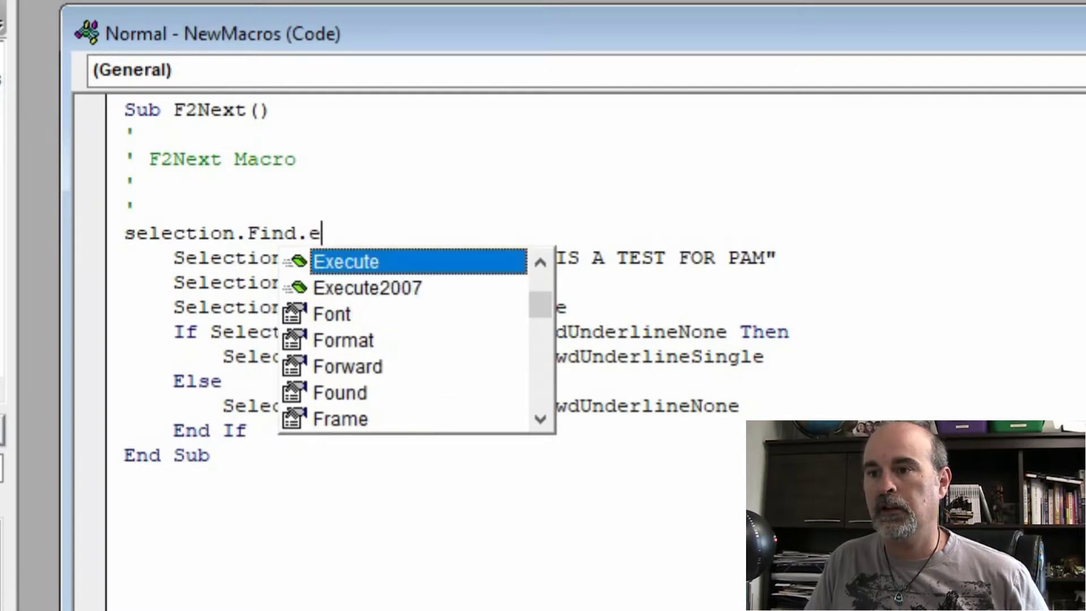
pyautogui.write('Execute')
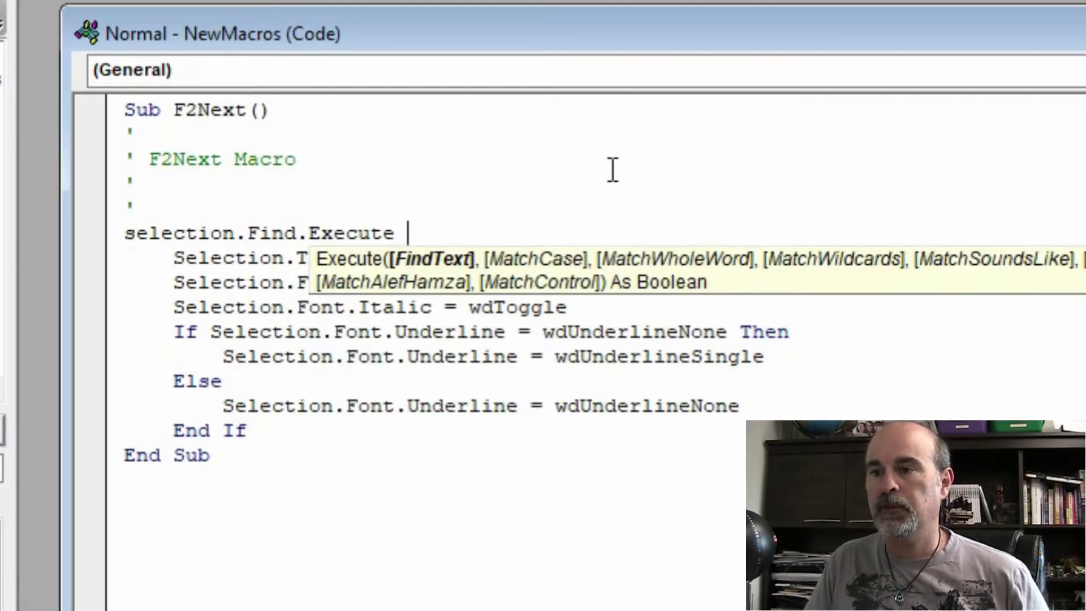
pyautogui.write(' findte')
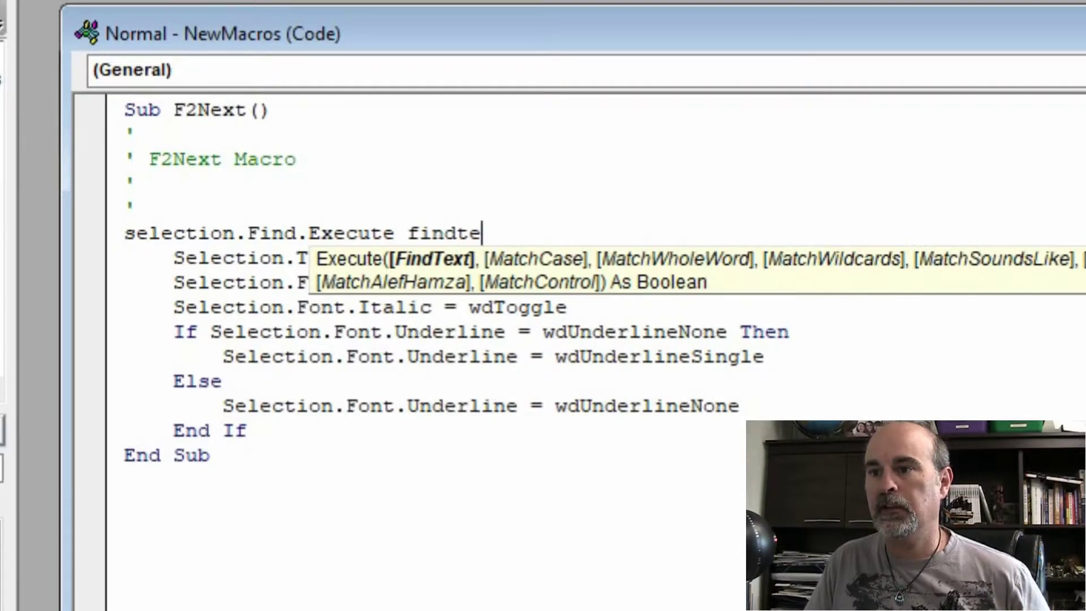
pyautogui.write('xt:')
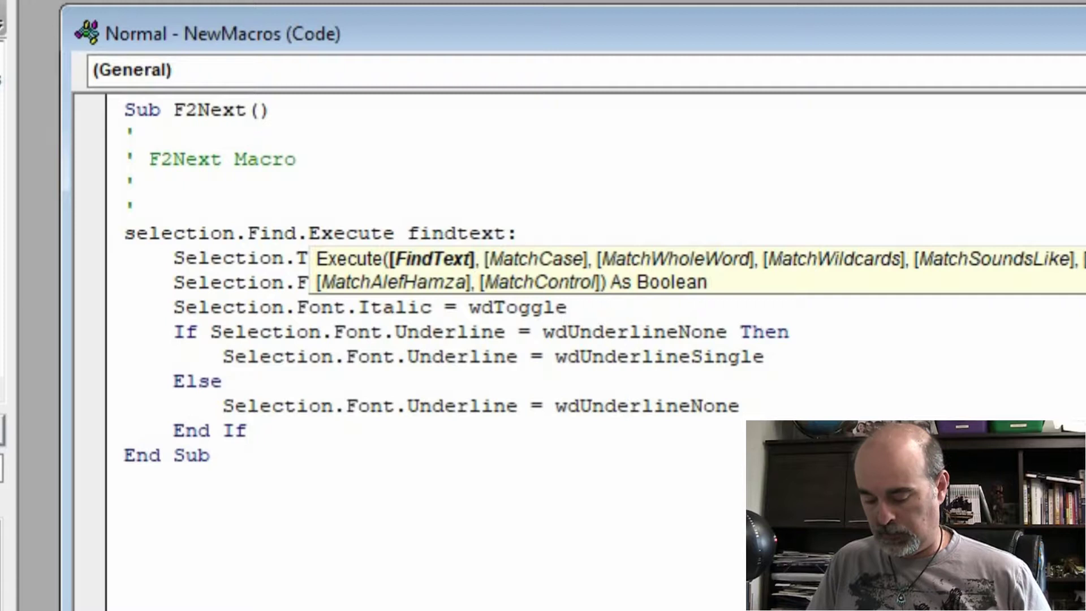
pyautogui.write('="*')
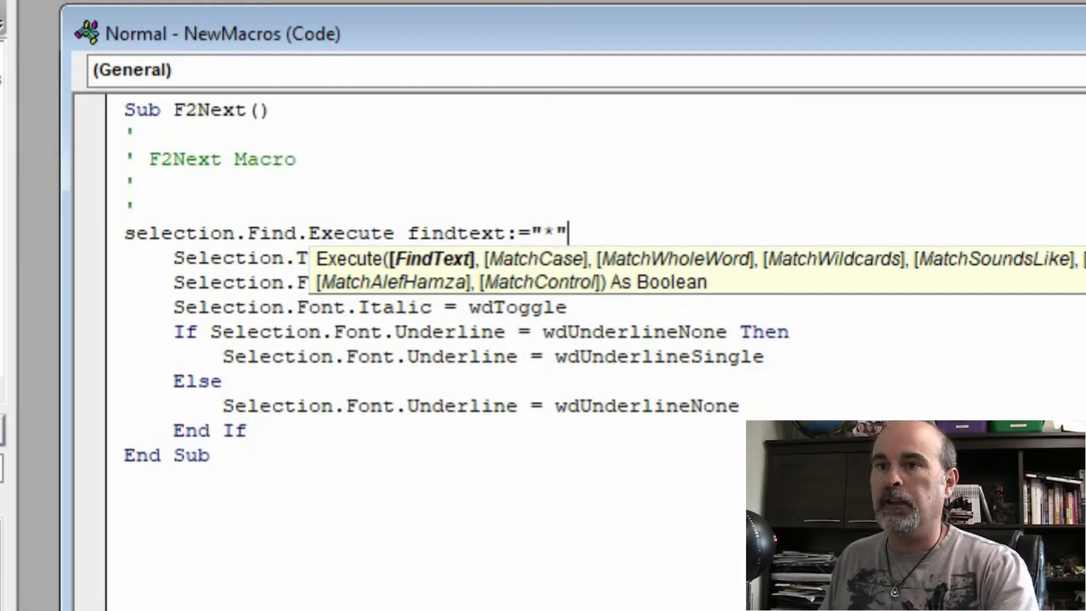
pyautogui.click(603, 208)
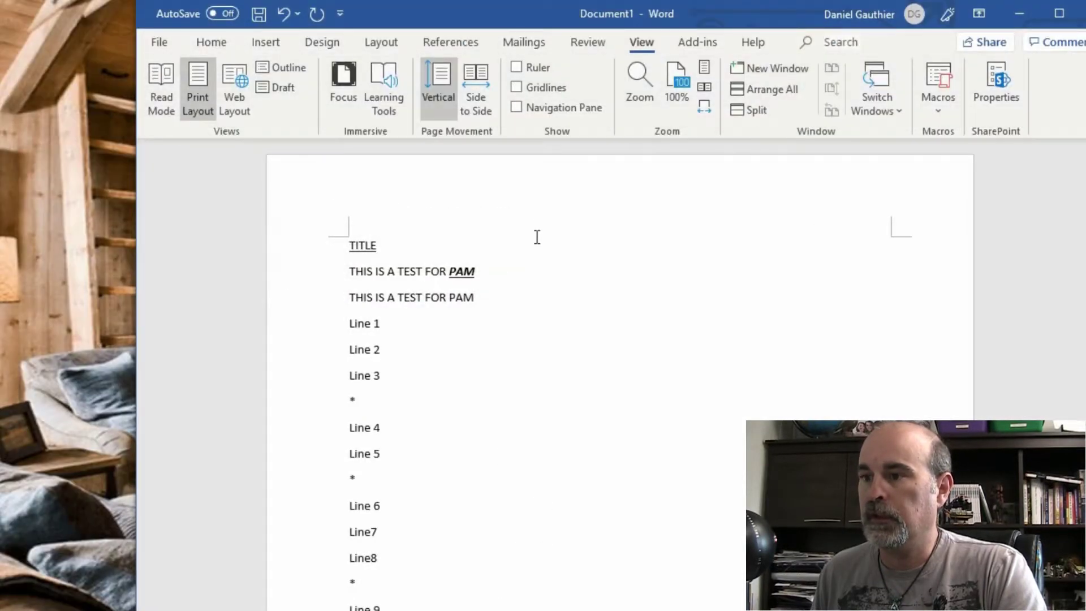
# Delete both test lines and restore an empty paragraph above Line 1
pyautogui.moveTo(477, 299); pyautogui.dragTo(354, 276)
pyautogui.hotkey('ctrl', 'c')
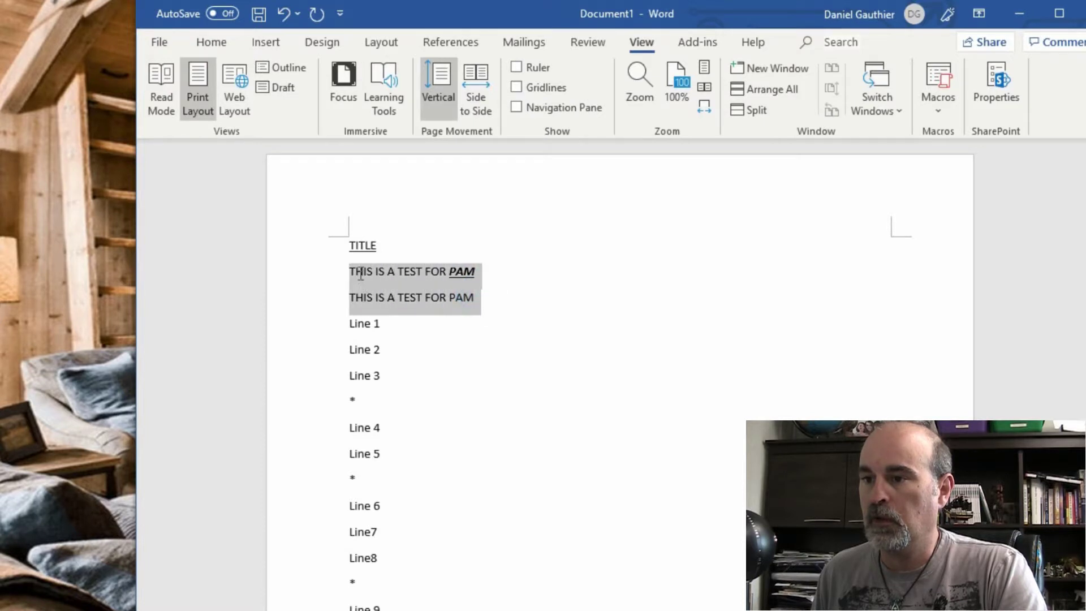
pyautogui.press('Delete')
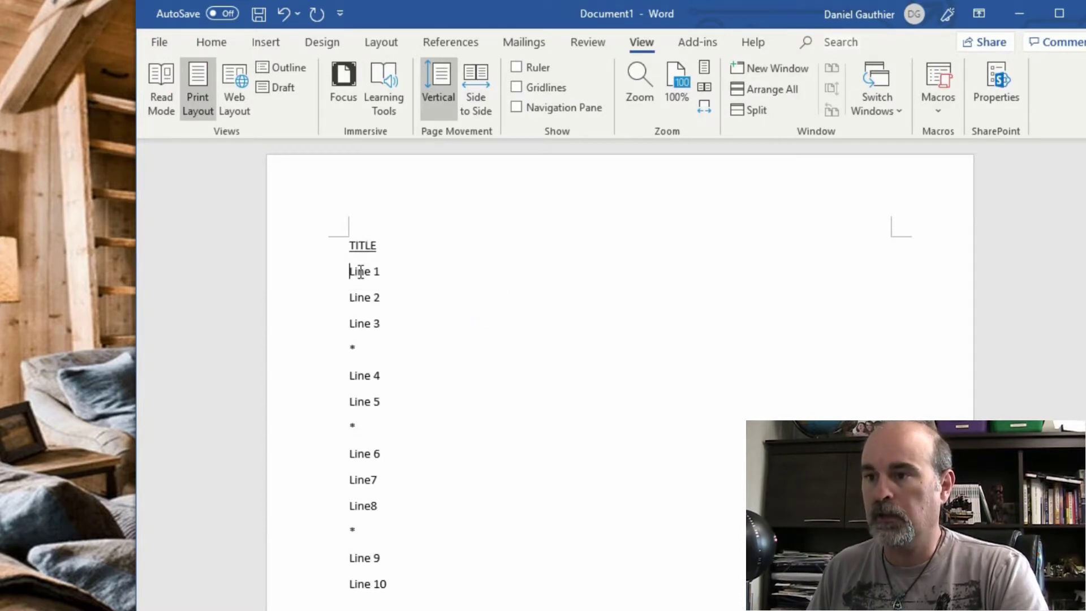
pyautogui.press('Return')
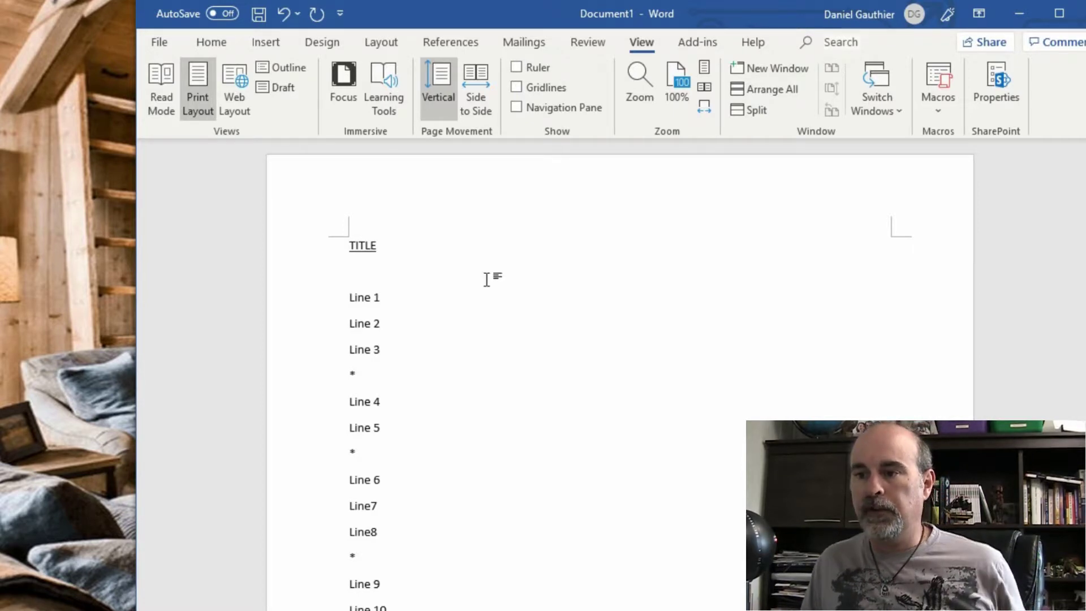
# Run F2Next three times to fill the three asterisk lines with THIS IS A TEST FOR PAM
pyautogui.hotkey('ctrl', 'shift', 'm')
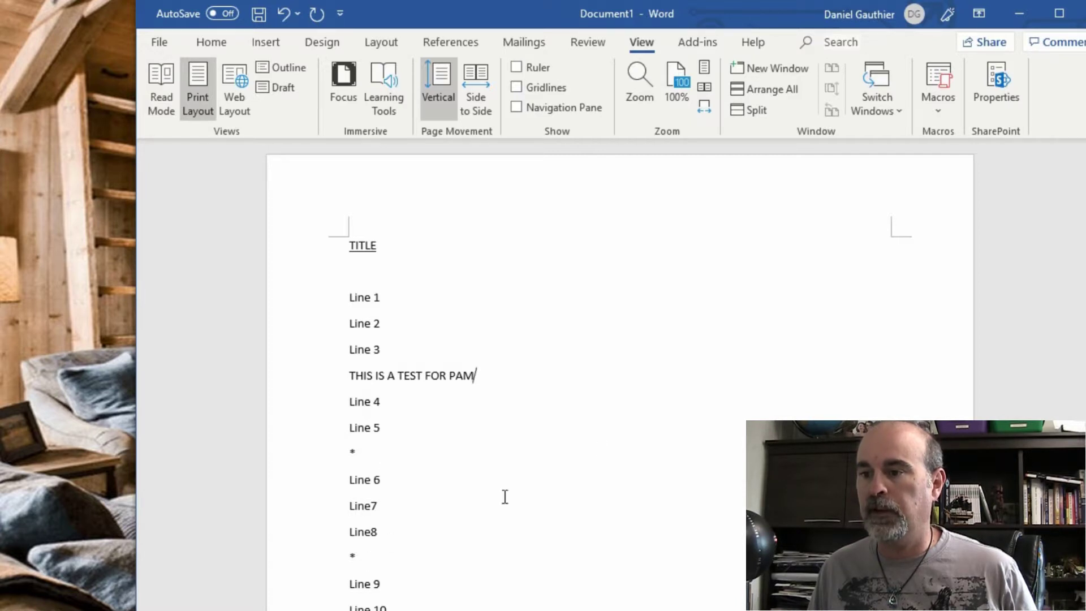
pyautogui.tripleClick(599, 453)
pyautogui.hotkey('ctrl', 'v')
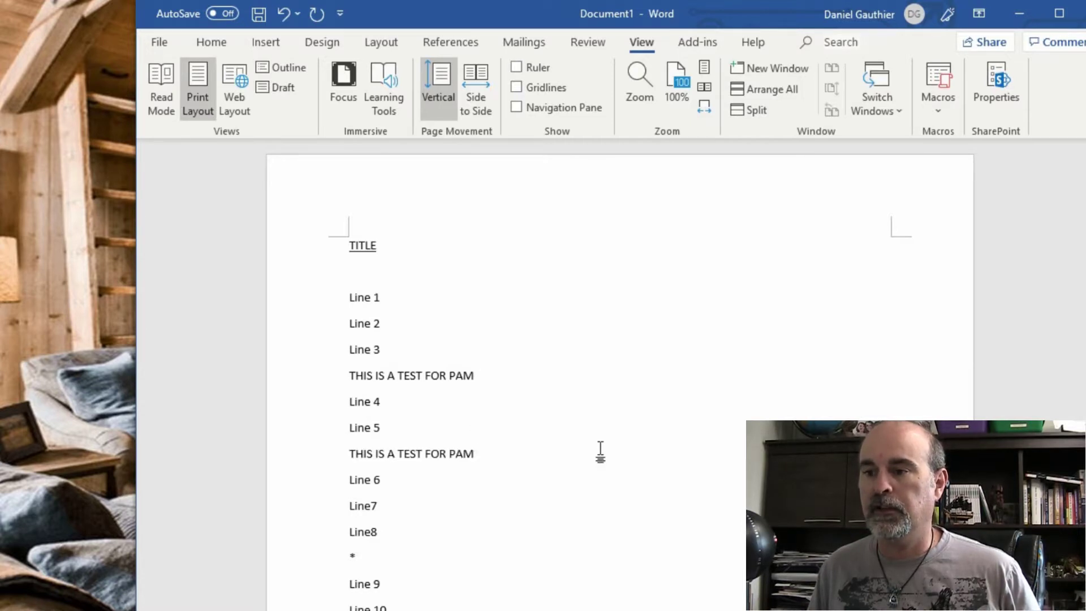
pyautogui.press('BackSpace')
pyautogui.hotkey('ctrl', 'v')
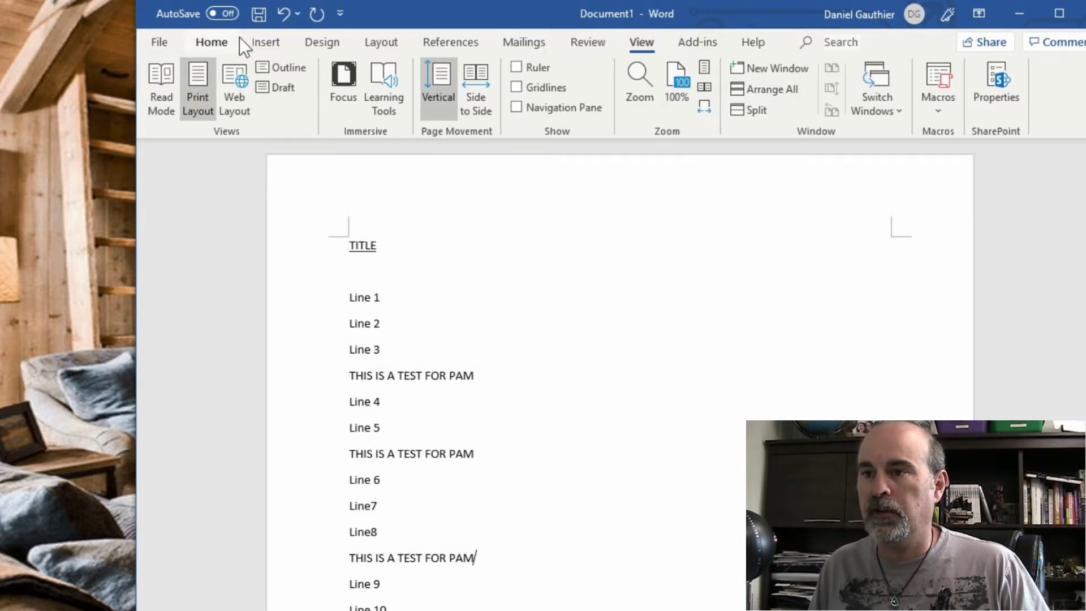
# Undo the three asterisk replacements and add a blank line below TITLE
pyautogui.click(281, 15)
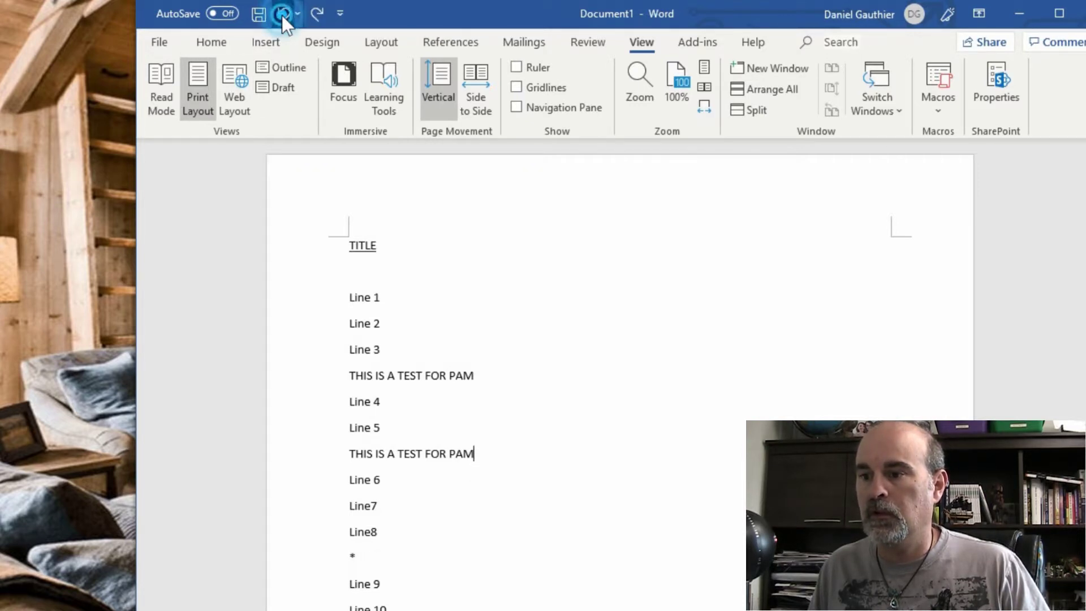
pyautogui.click(282, 15)
pyautogui.click(282, 15)
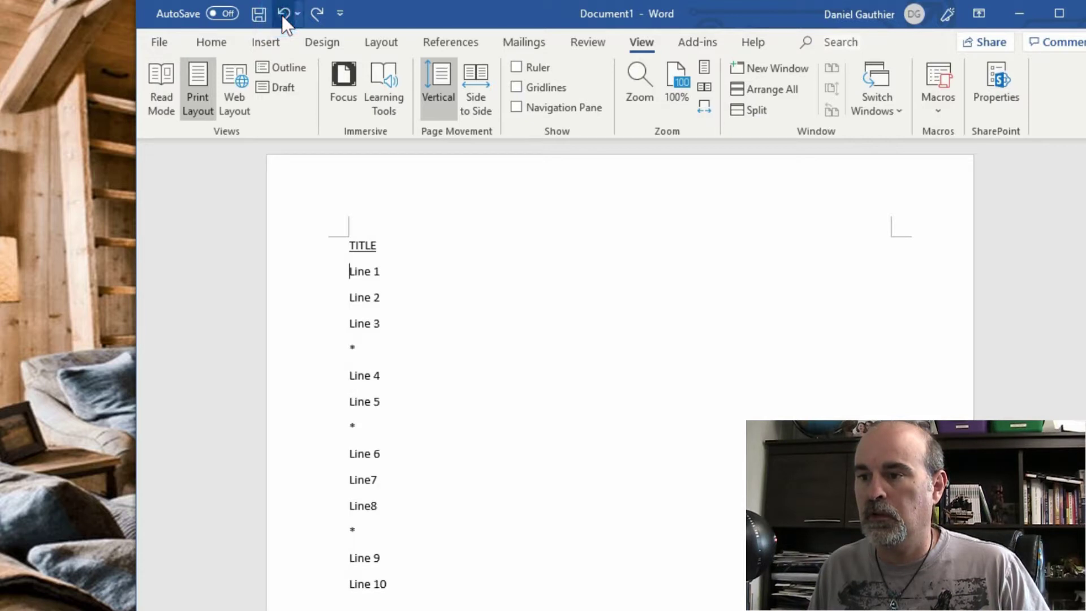
pyautogui.press('Return')
pyautogui.press('Up')
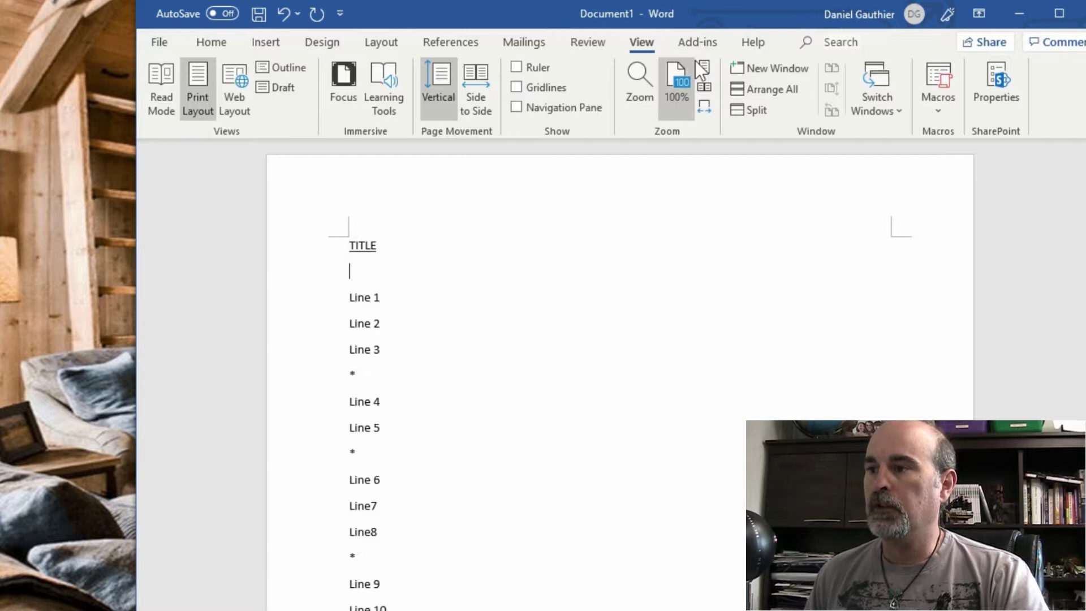
# Open the F2Next macro's code again in the VBA editor
pyautogui.click(926, 110)
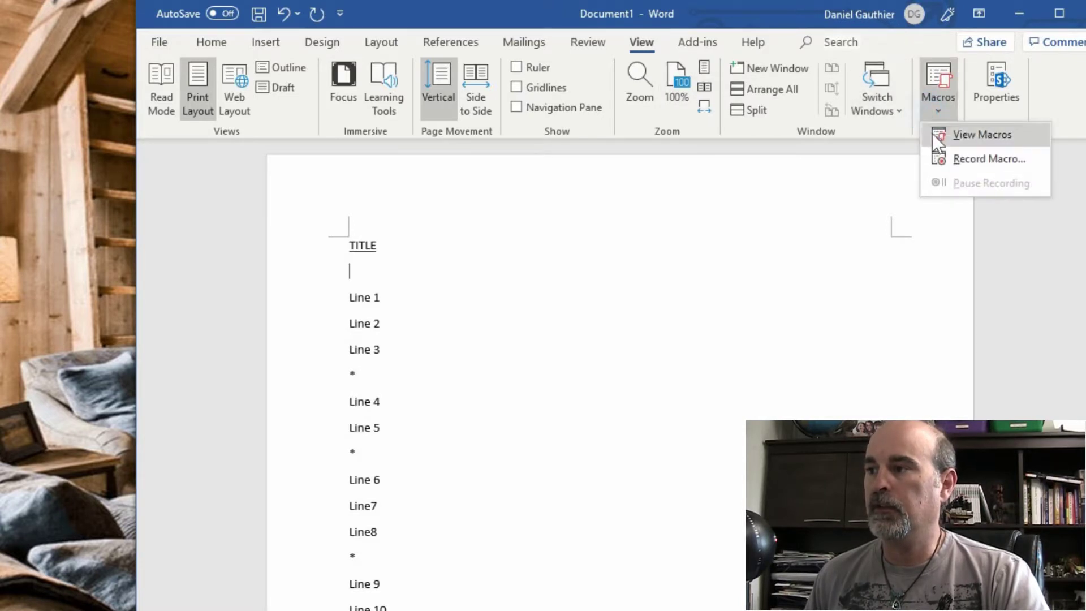
pyautogui.click(939, 135)
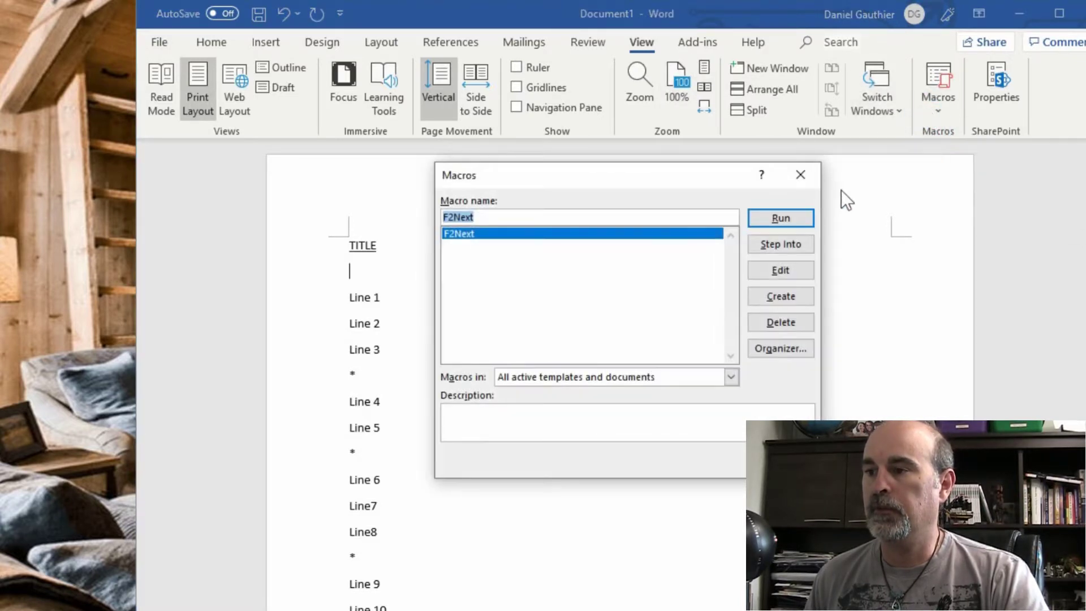
pyautogui.click(787, 270)
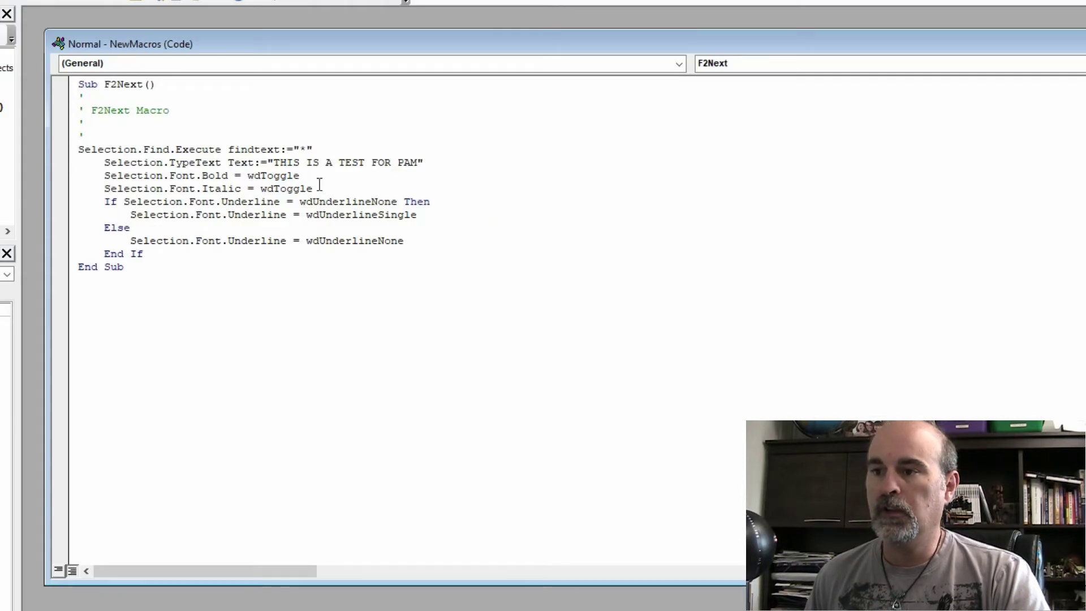
# Move the Selection.Find.Execute line to after End If and return to Word with Alt+F11
pyautogui.moveTo(318, 152); pyautogui.dragTo(71, 151)
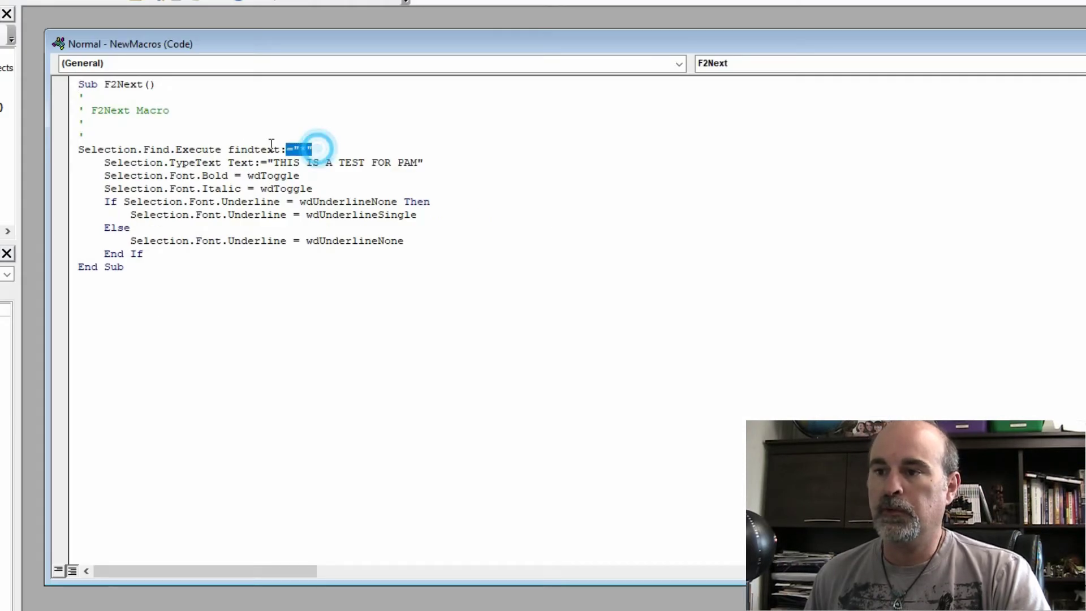
pyautogui.rightClick(89, 153)
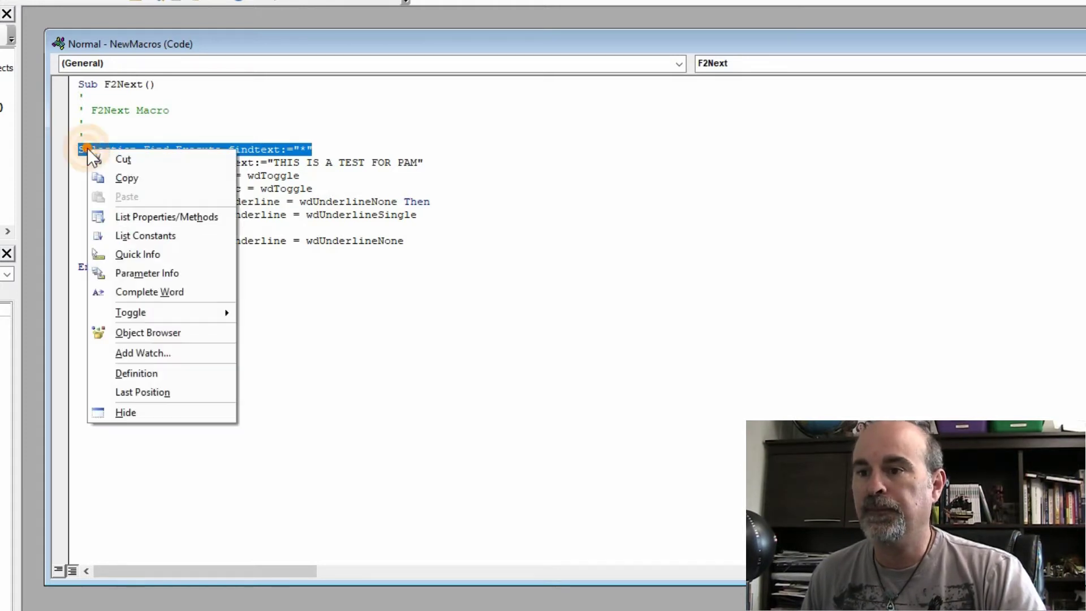
pyautogui.click(111, 160)
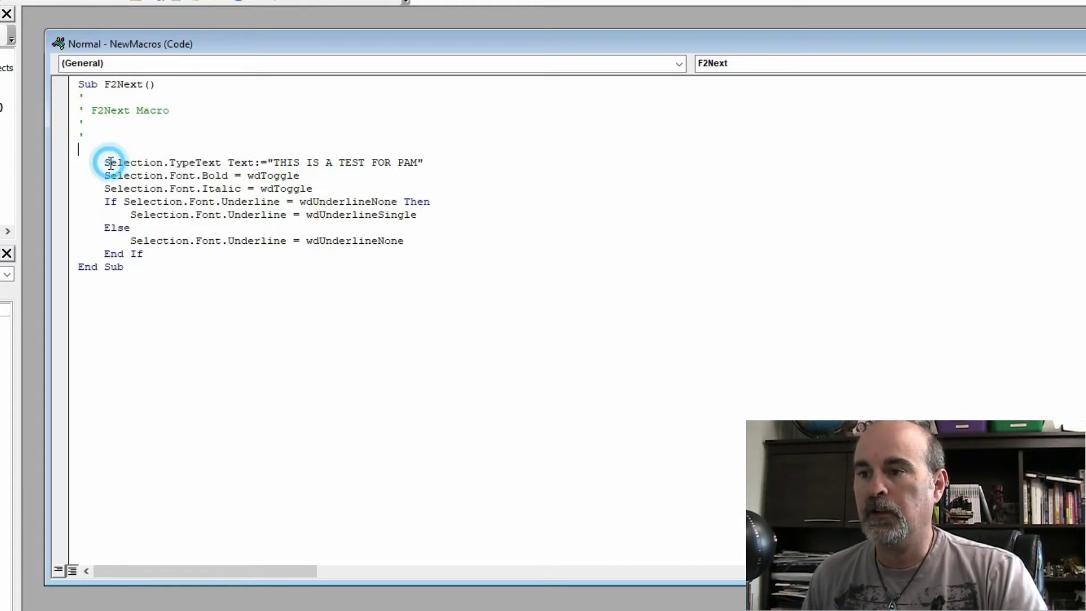
pyautogui.click(163, 257)
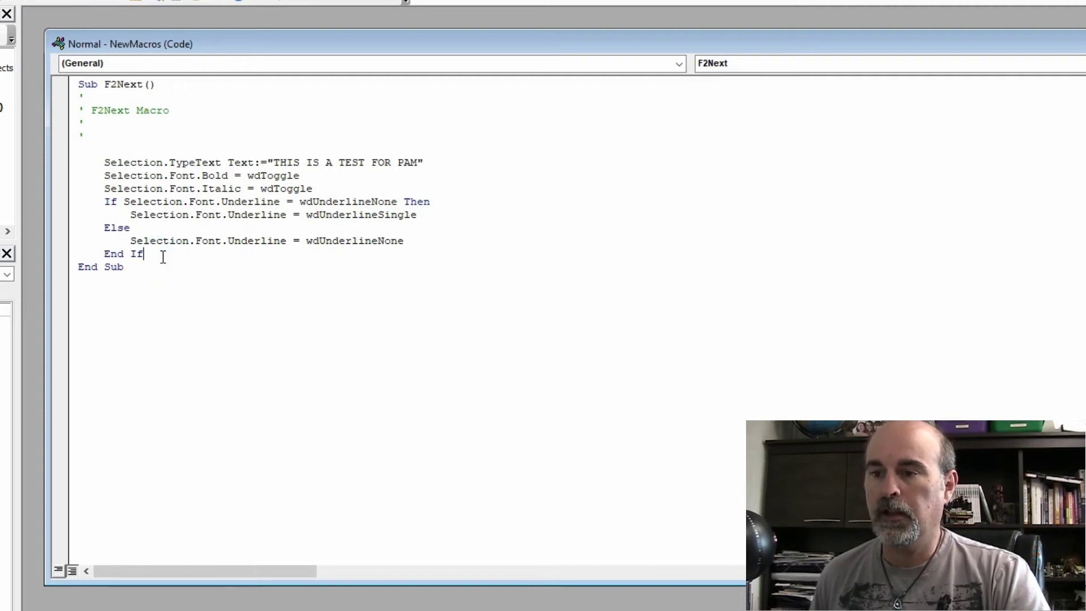
pyautogui.press('Return')
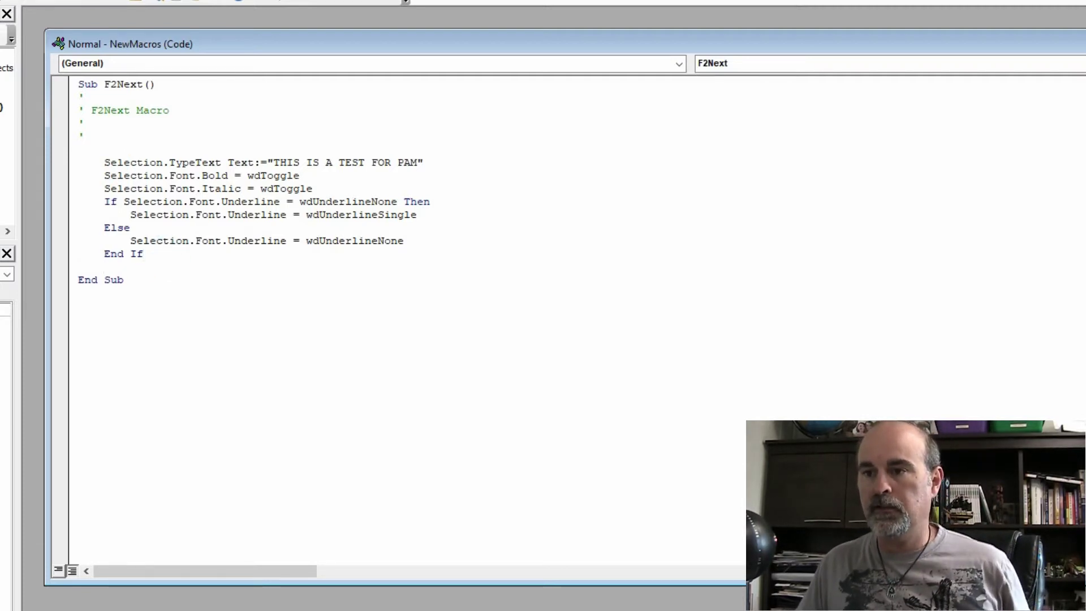
pyautogui.hotkey('ctrl', 'v')
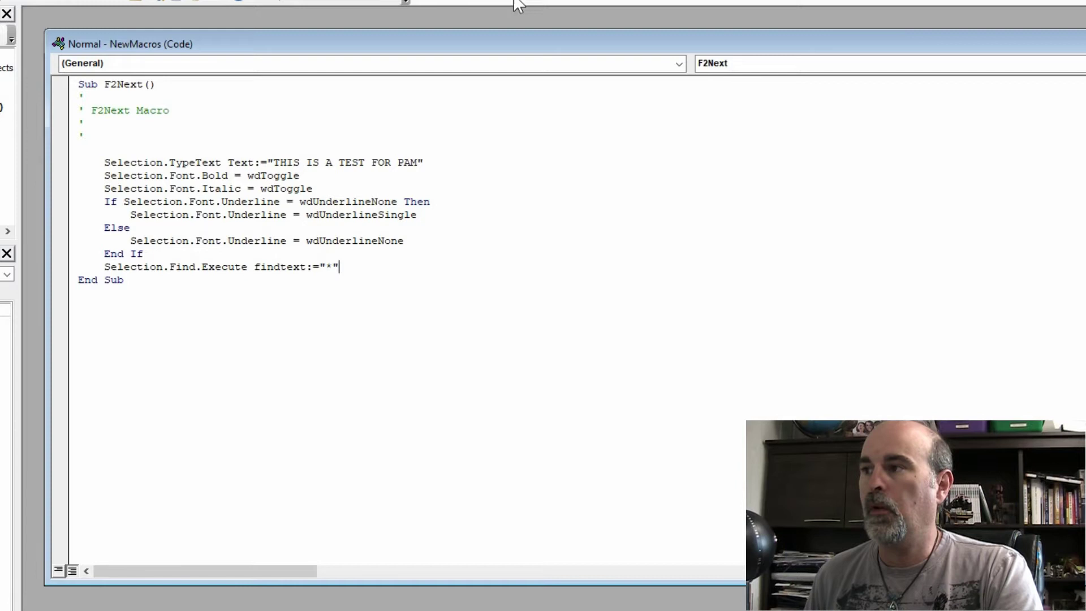
pyautogui.hotkey('alt', 'F11')
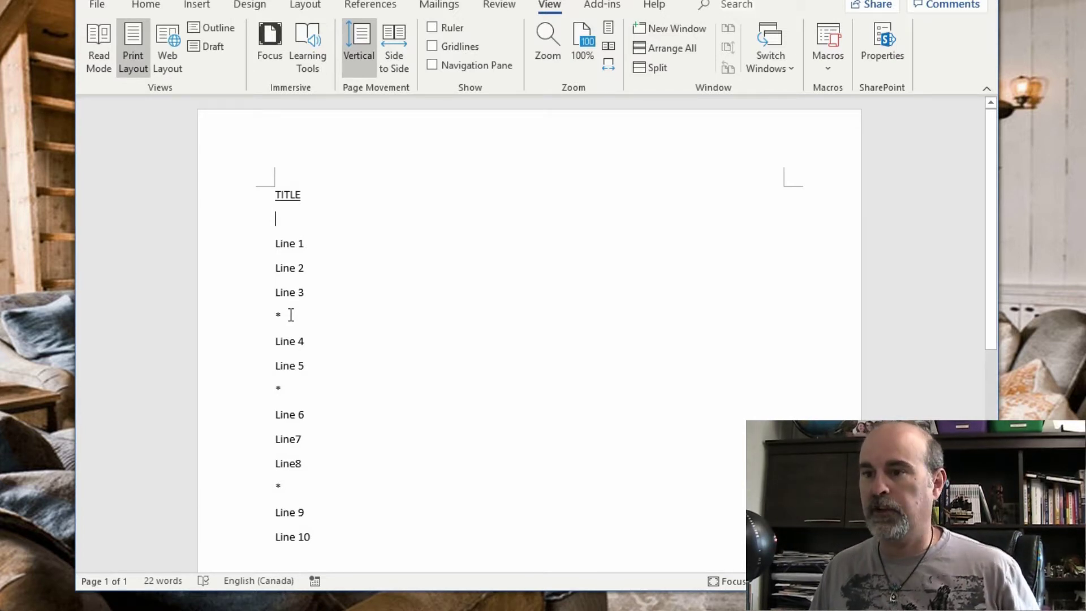
pyautogui.write('THIS IS A TEST FOR PAM')
# Run F2Next repeatedly so 'THIS IS A TEST FOR PAM' fills the TITLE line and all three asterisk lines
pyautogui.doubleClick(291, 315)
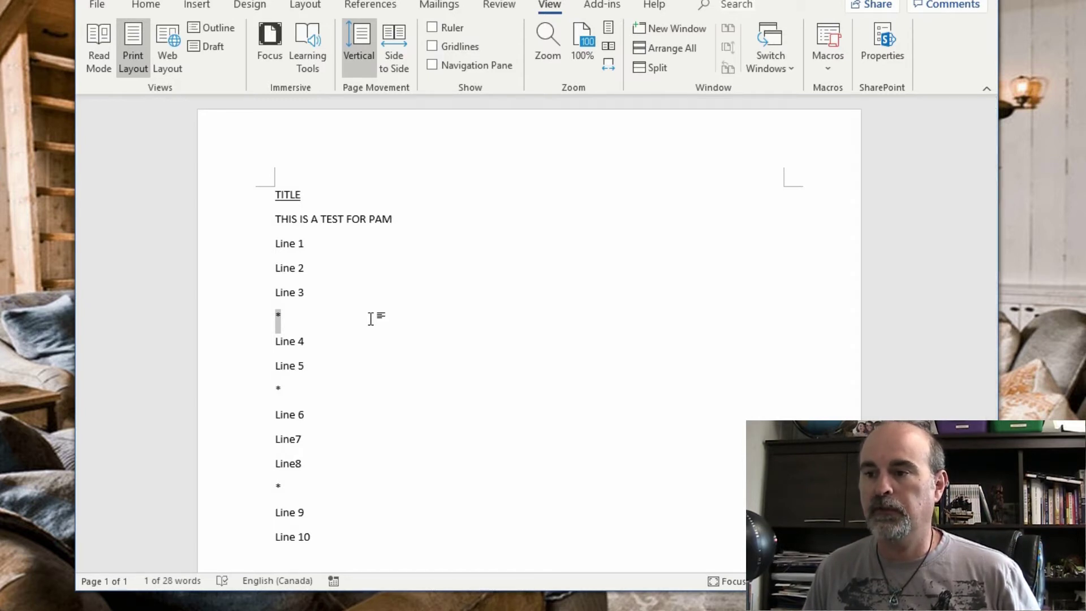
pyautogui.hotkey('ctrl', 'v')
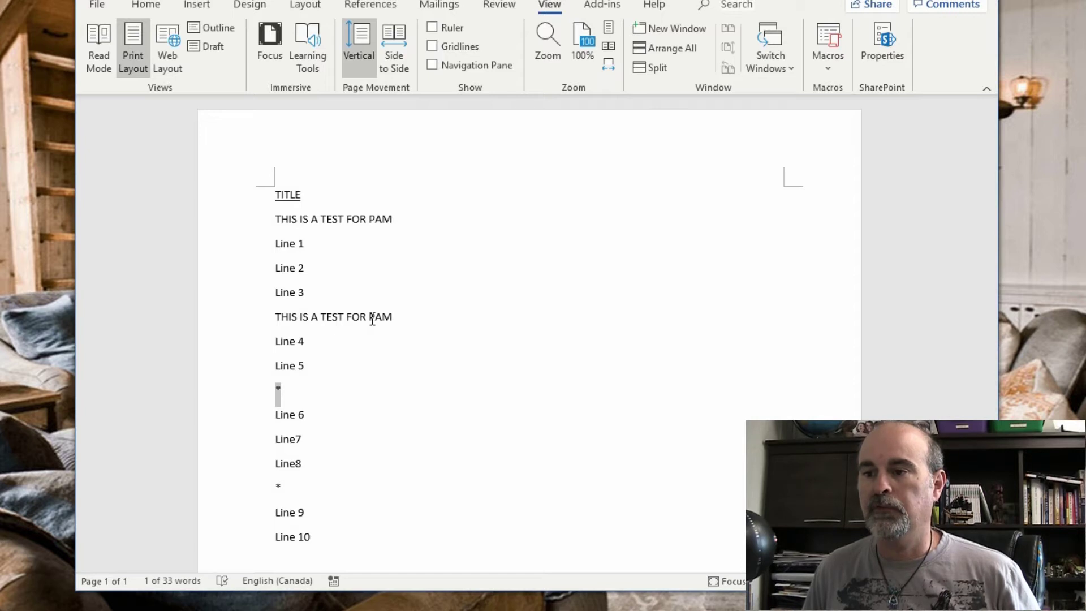
pyautogui.hotkey('ctrl', 'v')
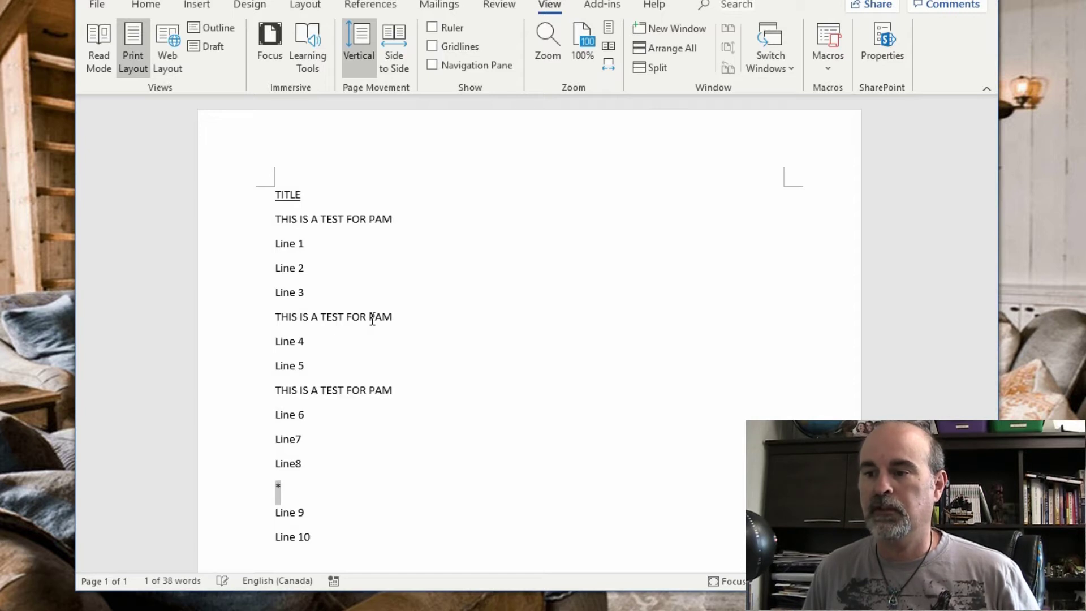
pyautogui.hotkey('ctrl', 'v')
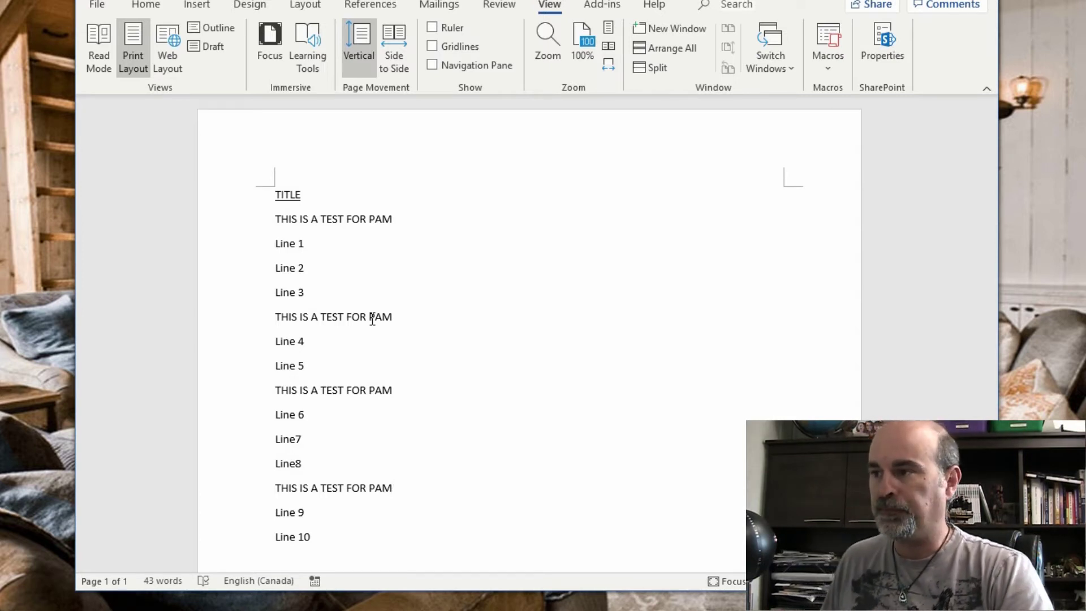
# Bring up the F2Next macro code for editing from the View Macros list
pyautogui.click(828, 64)
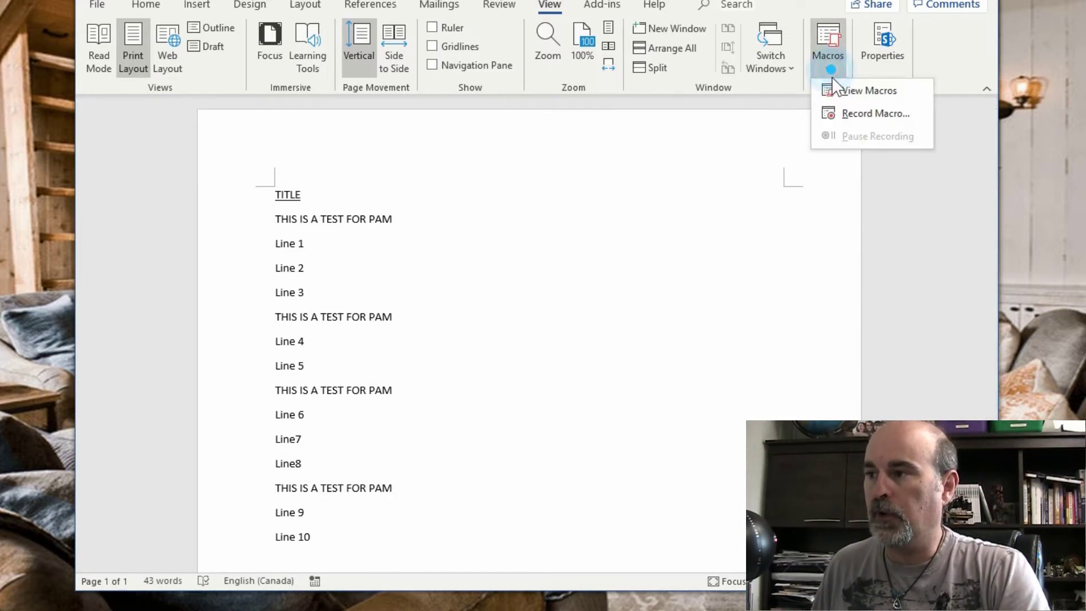
pyautogui.click(840, 91)
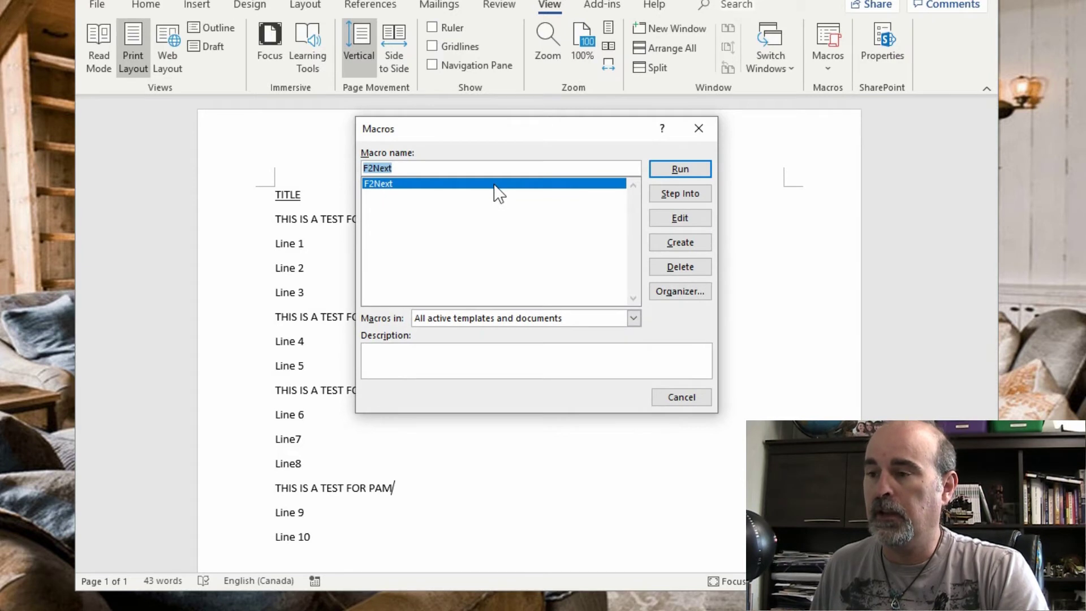
pyautogui.click(671, 217)
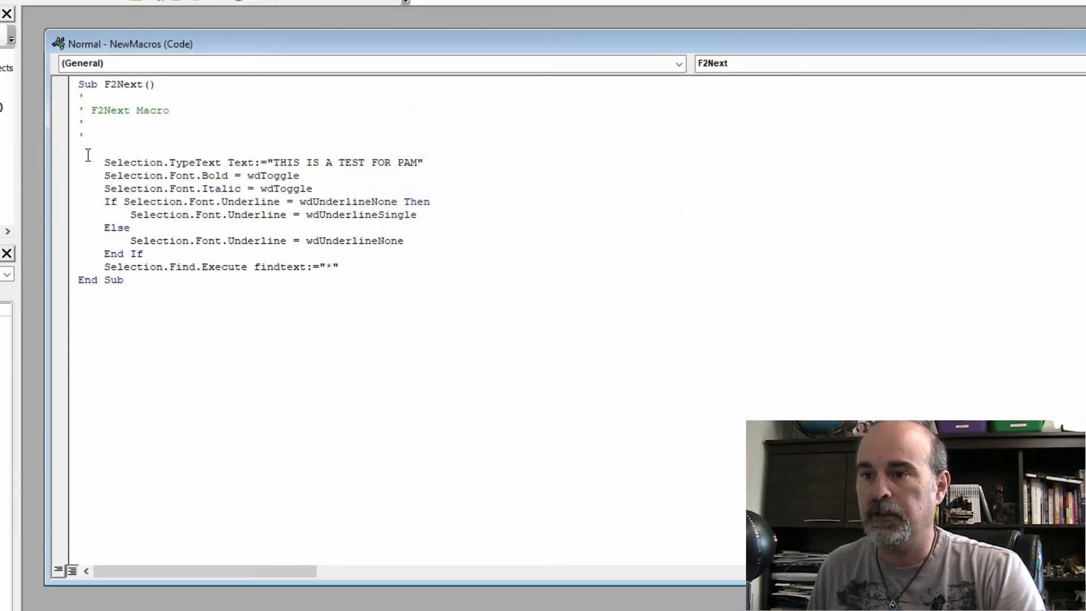
# Delete the TypeText and formatting lines so F2Next only finds the next asterisk, then return to Word
pyautogui.moveTo(90, 159); pyautogui.dragTo(327, 259)
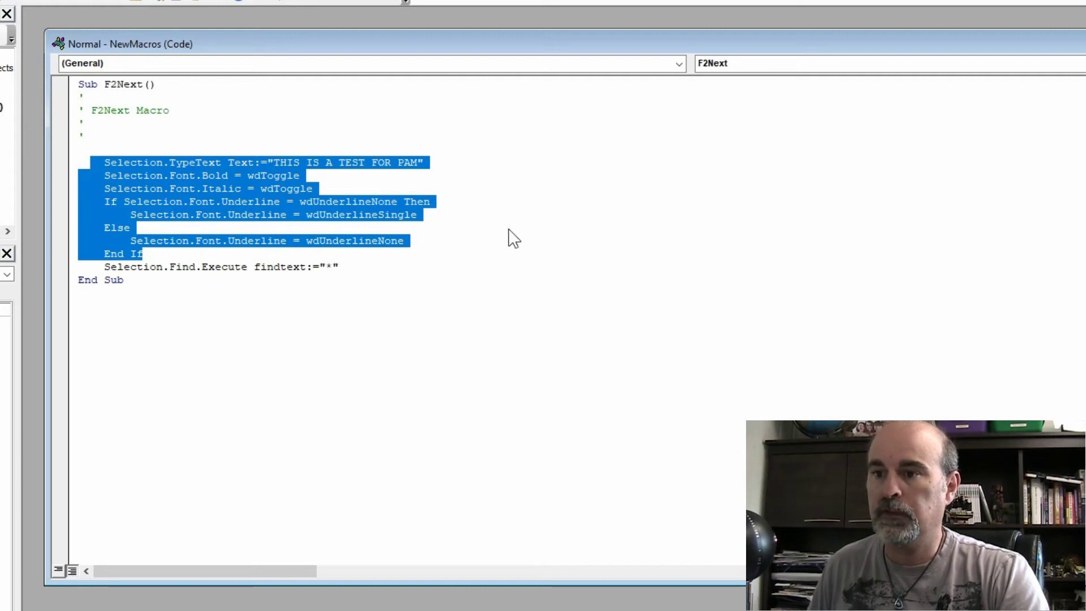
pyautogui.press('Delete')
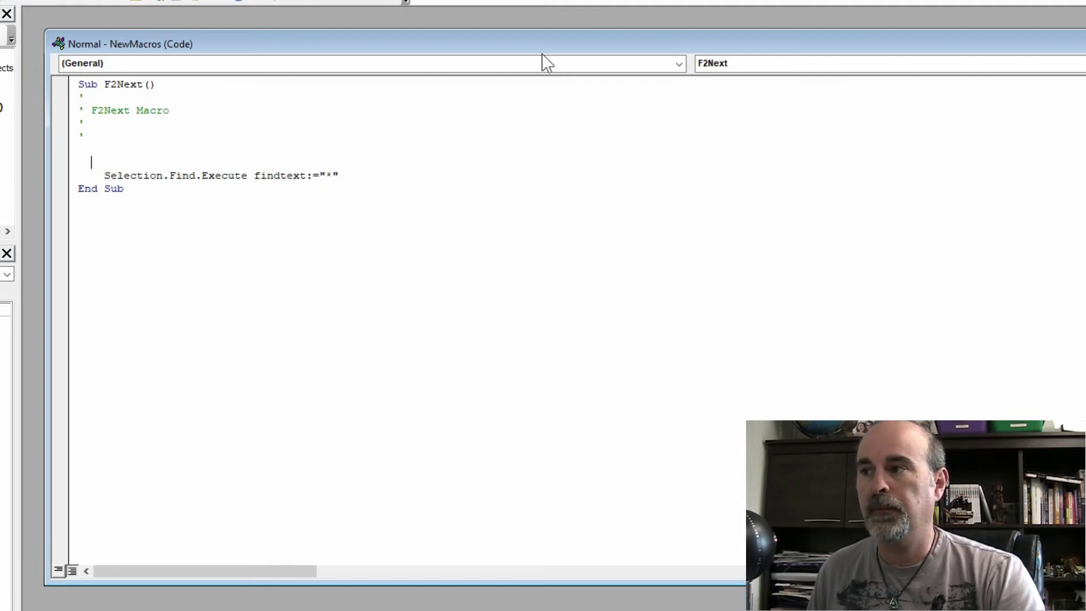
pyautogui.hotkey('alt', 'F11')
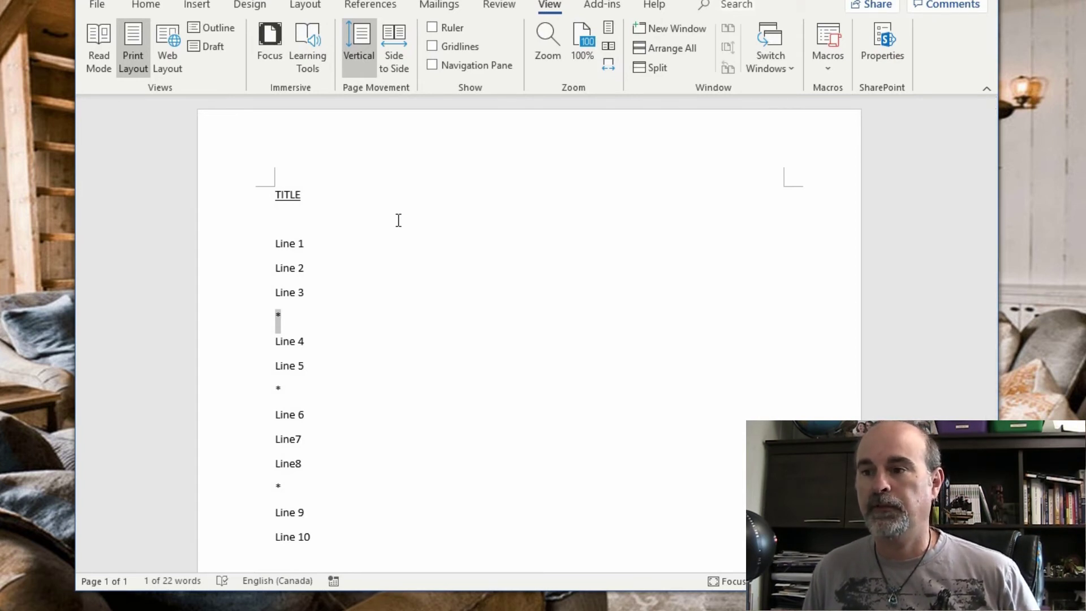
# Jump with the revised F2Next to the asterisk below Line 5, then the one below Line8
pyautogui.hotkey('ctrl', 'pagedown')
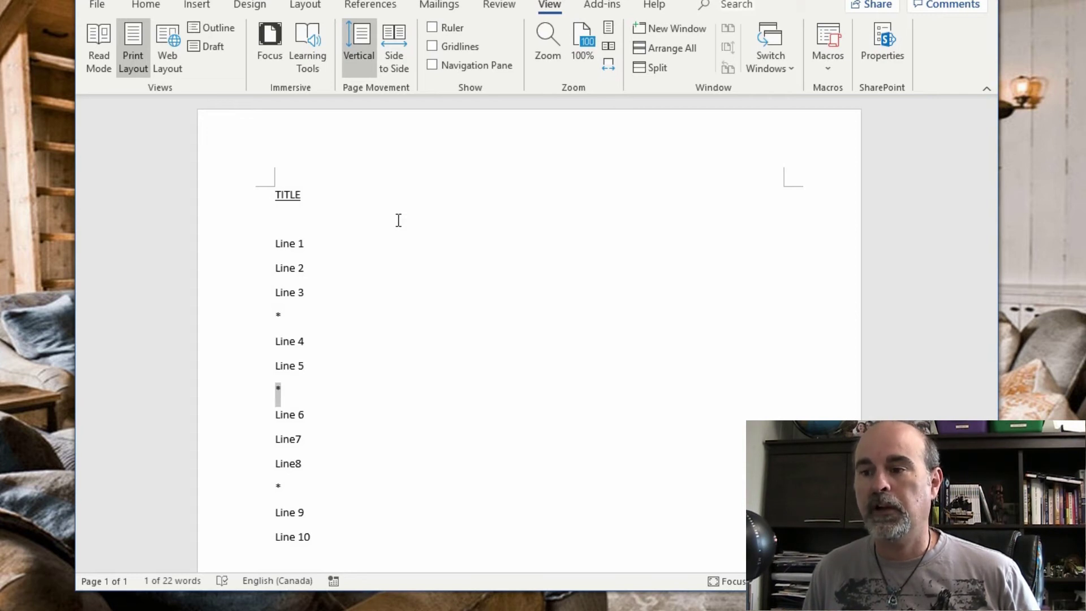
pyautogui.hotkey('ctrl', 'pagedown')
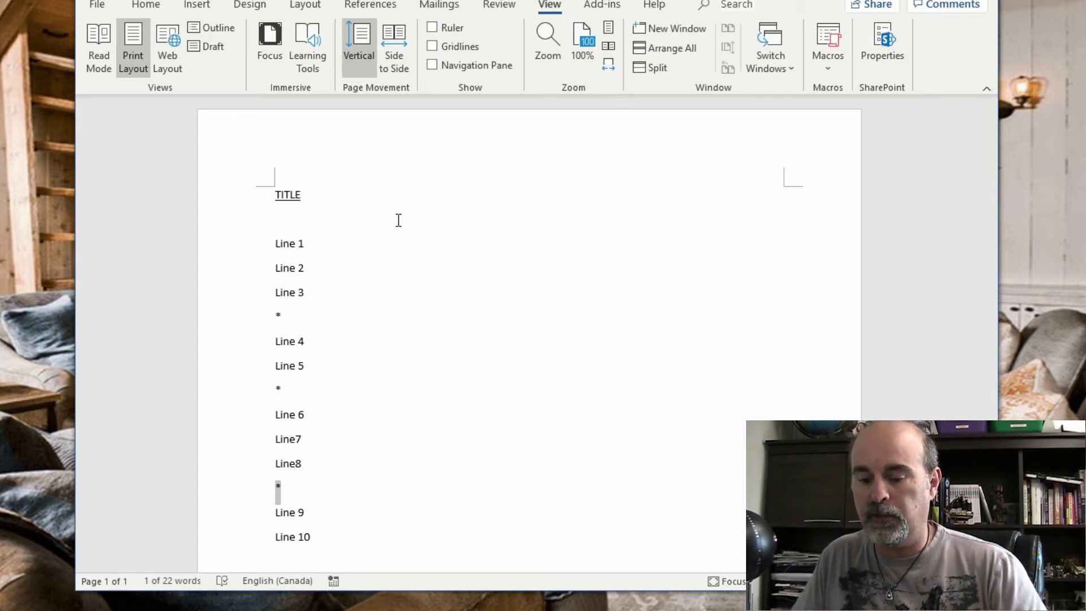
pyautogui.write('Now')
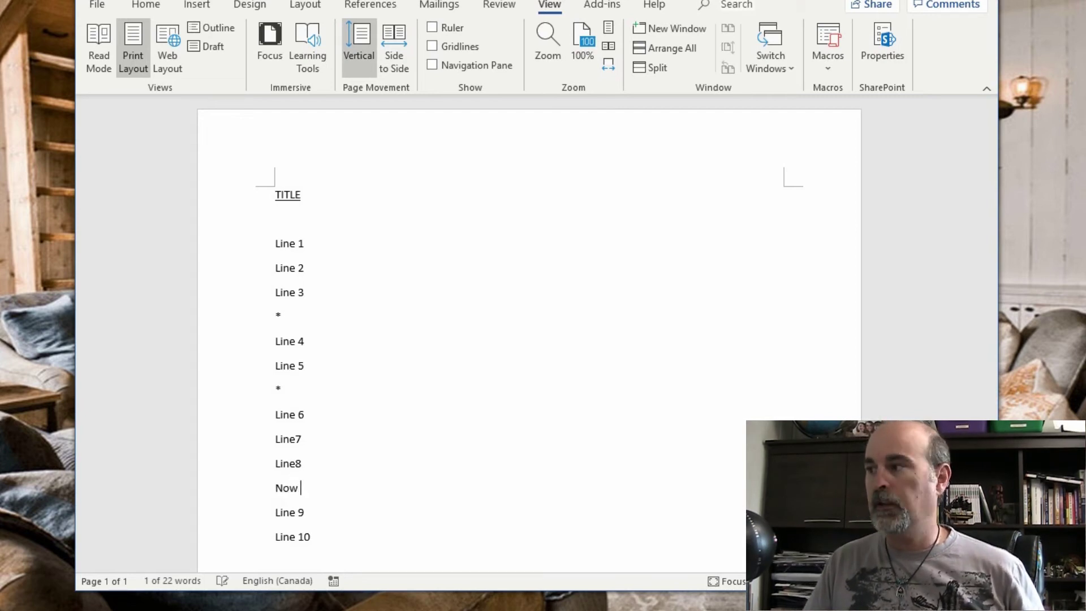
pyautogui.write(' Pam ')
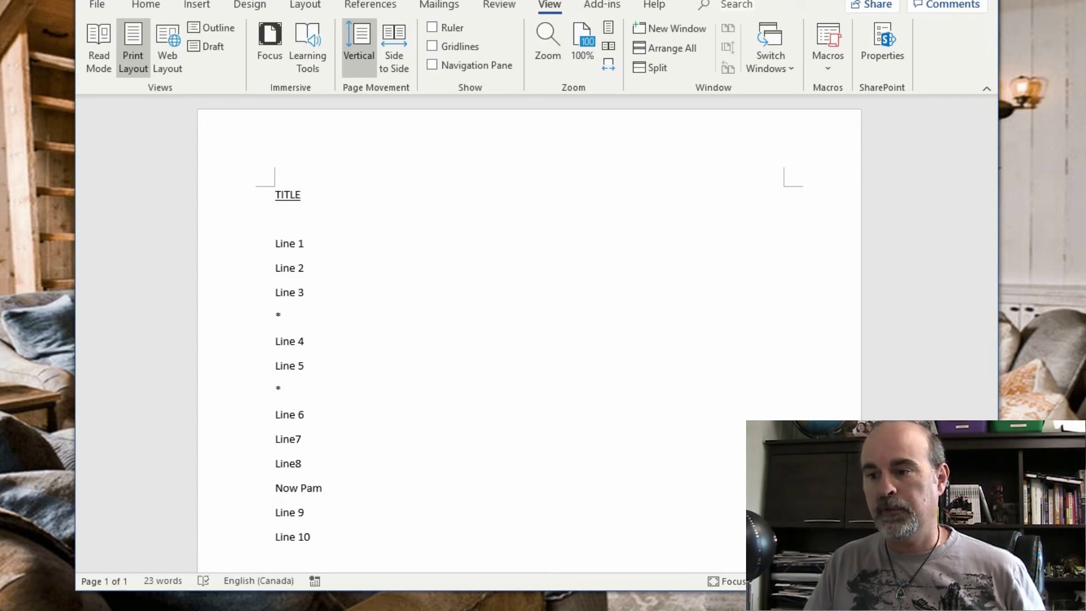
pyautogui.write('can type in wh')
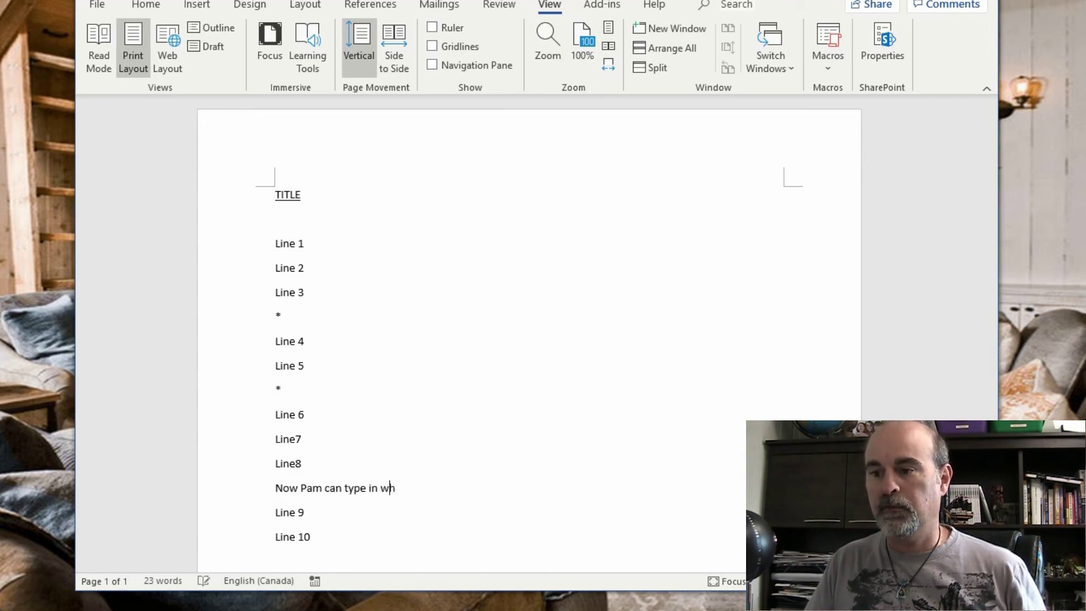
pyautogui.write('atever she wants ')
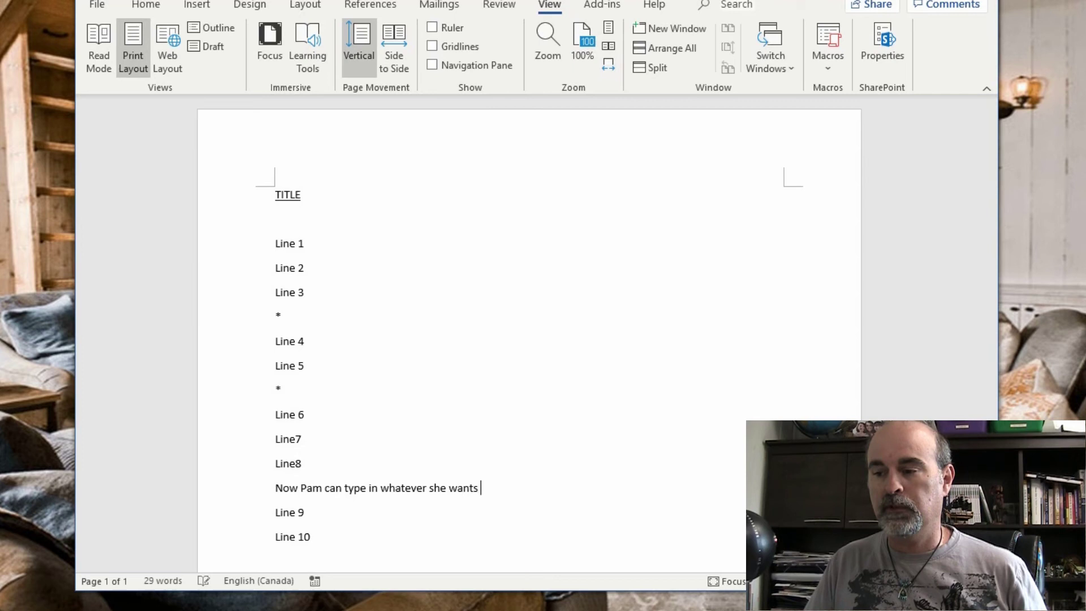
pyautogui.write('after finding the sy')
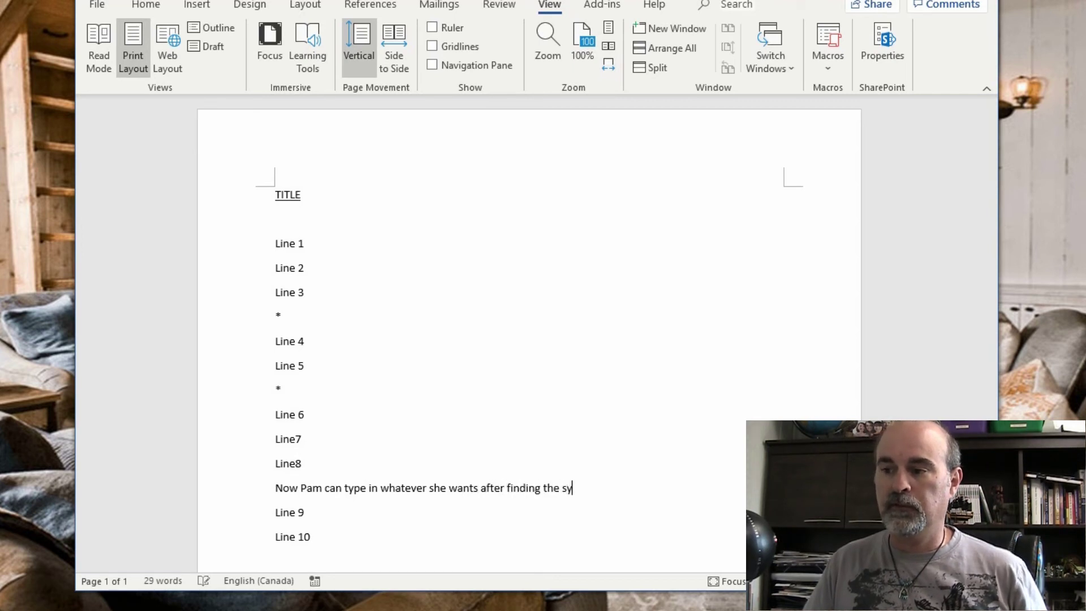
pyautogui.write('mbol.')
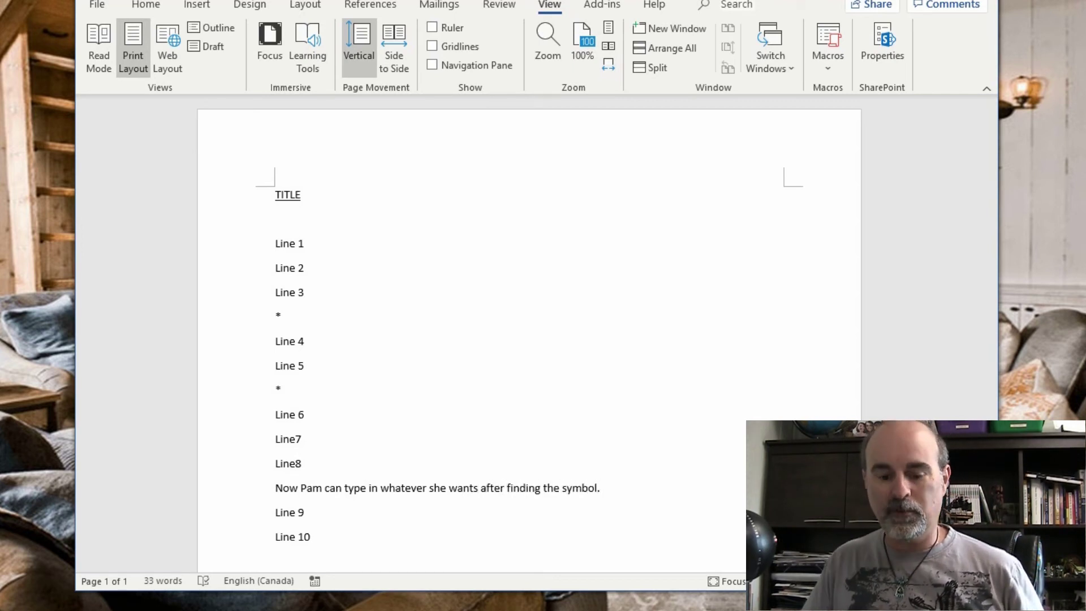
pyautogui.write(' :)')
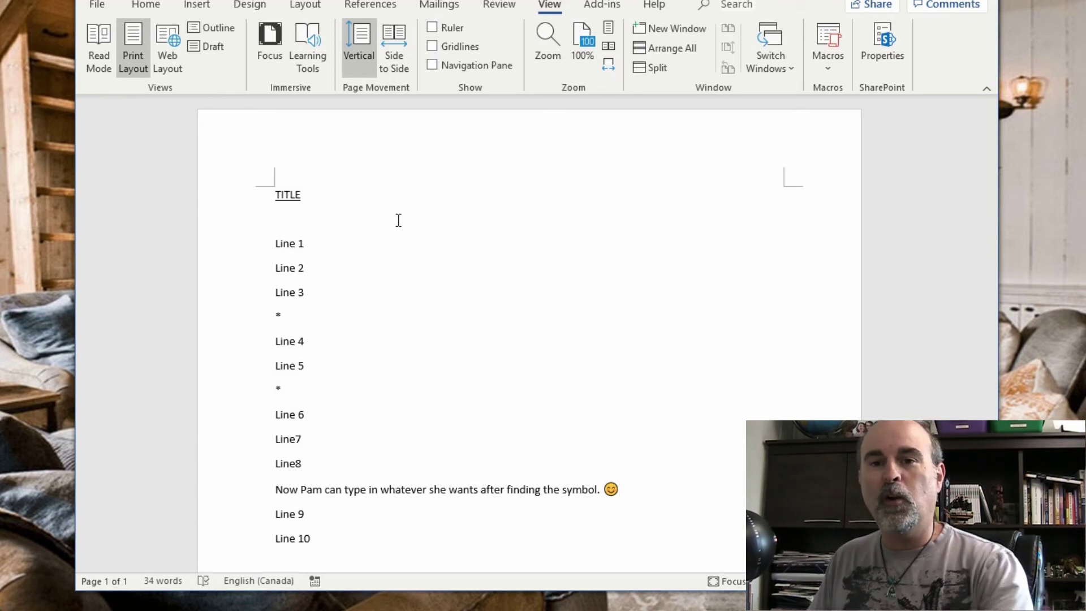